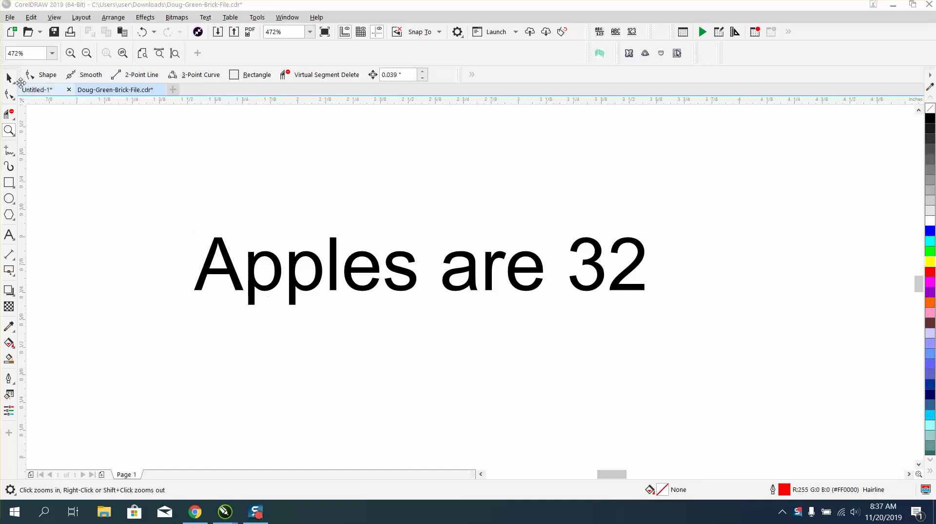
Pin Character Map from Windows Accessories to the taskbar.
left_click(8, 77)
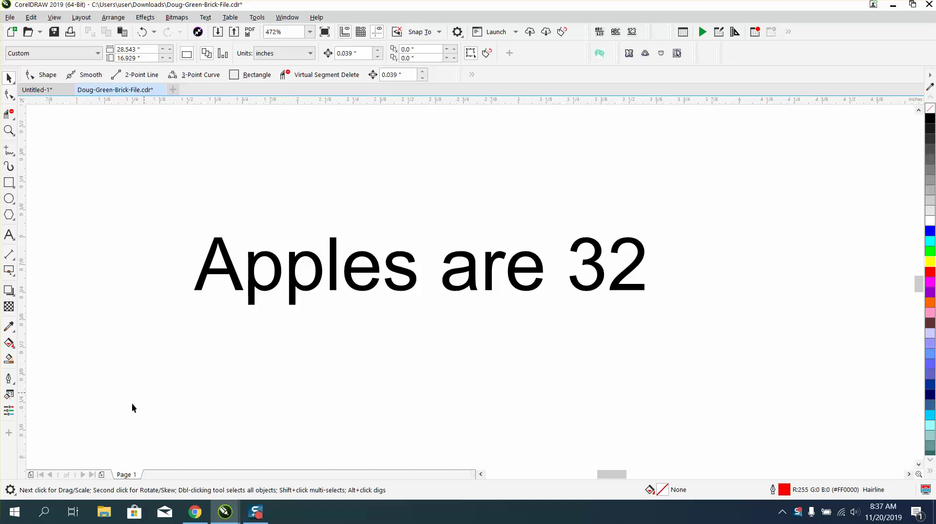
left_click(15, 512)
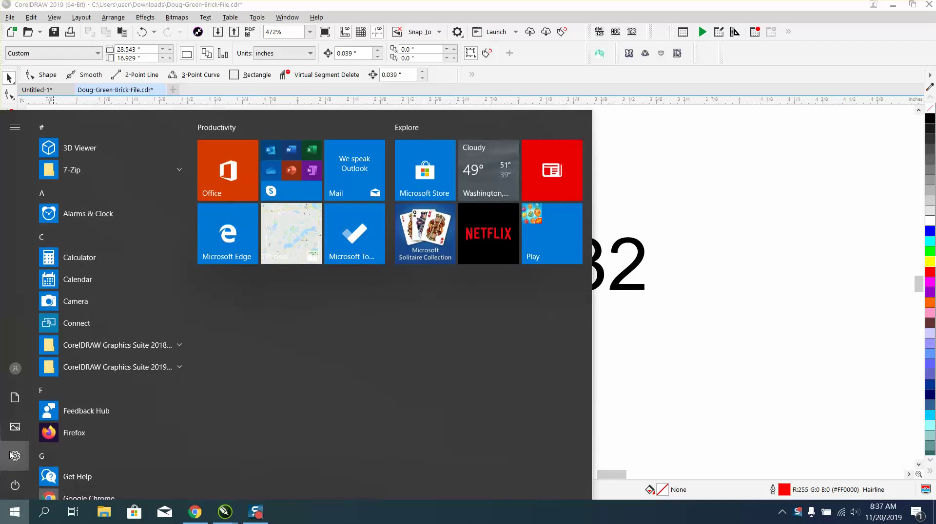
scroll(97, 385, "down", 10)
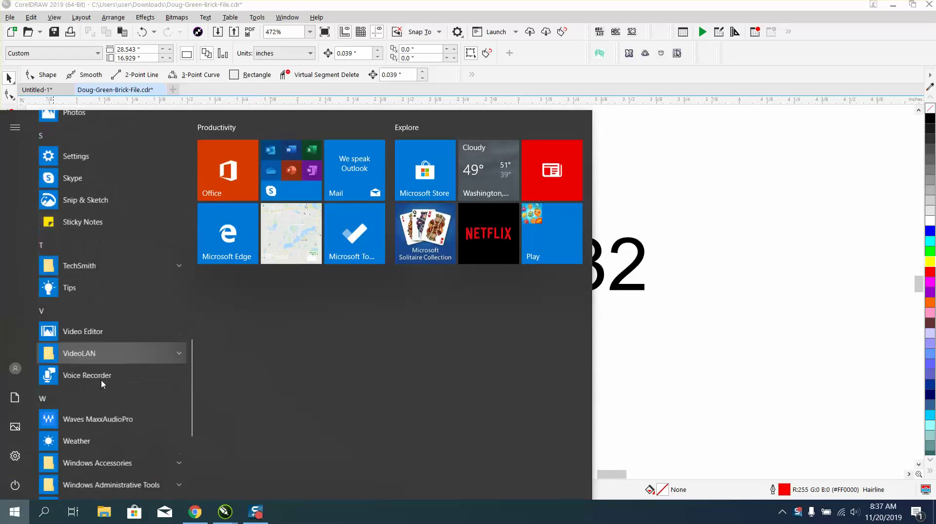
scroll(101, 380, "down", 2)
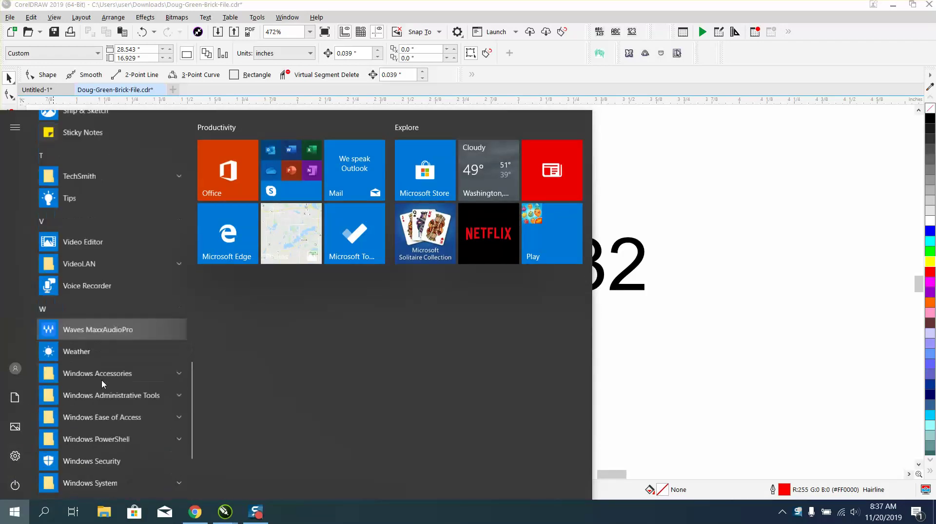
left_click(177, 365)
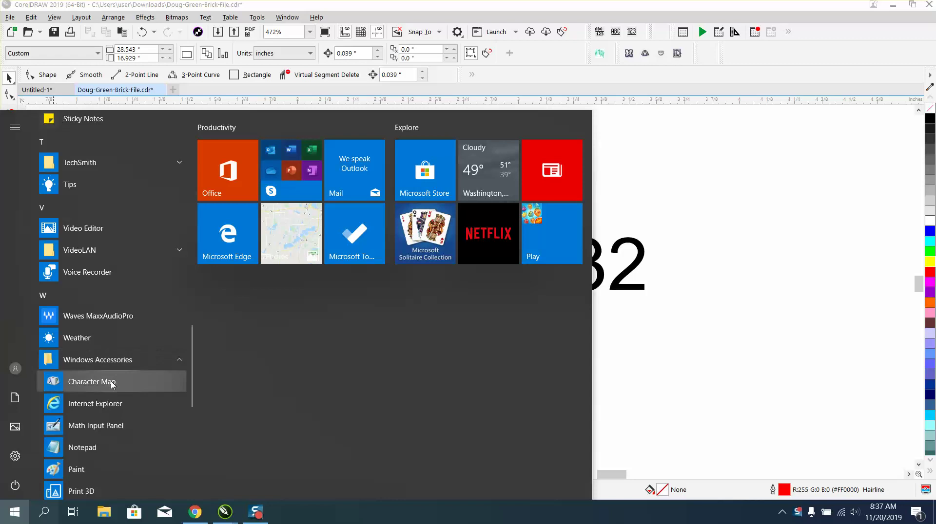
left_click_drag(108, 384, 349, 516)
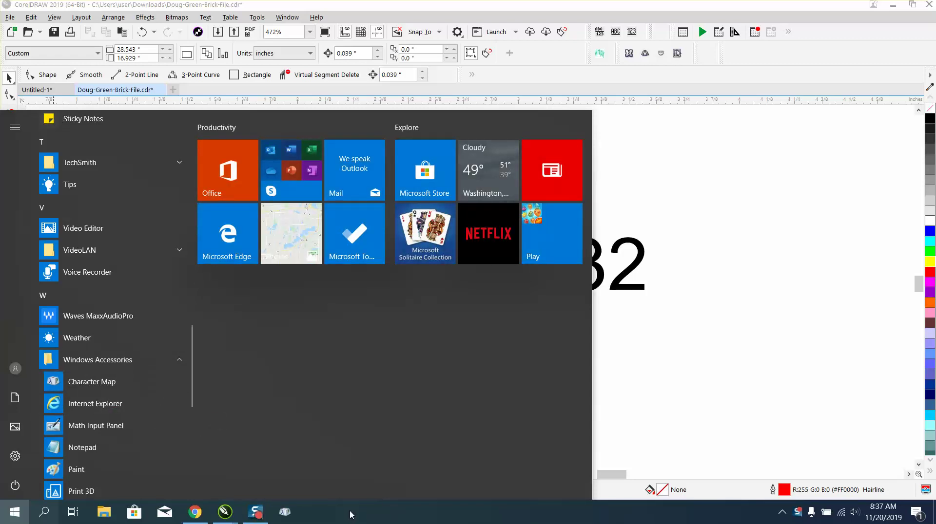
left_click(627, 322)
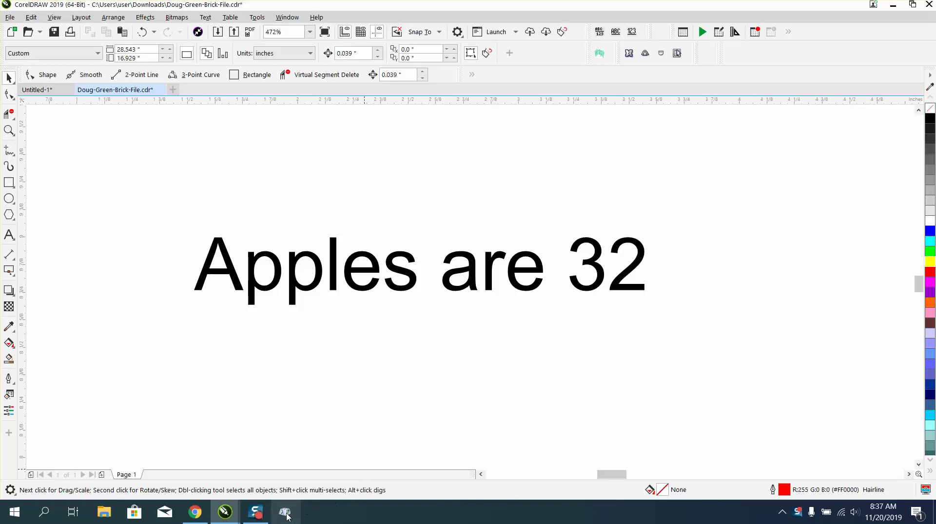
Launch Character Map and copy the Arial cent sign ¢ to the clipboard.
left_click(286, 514)
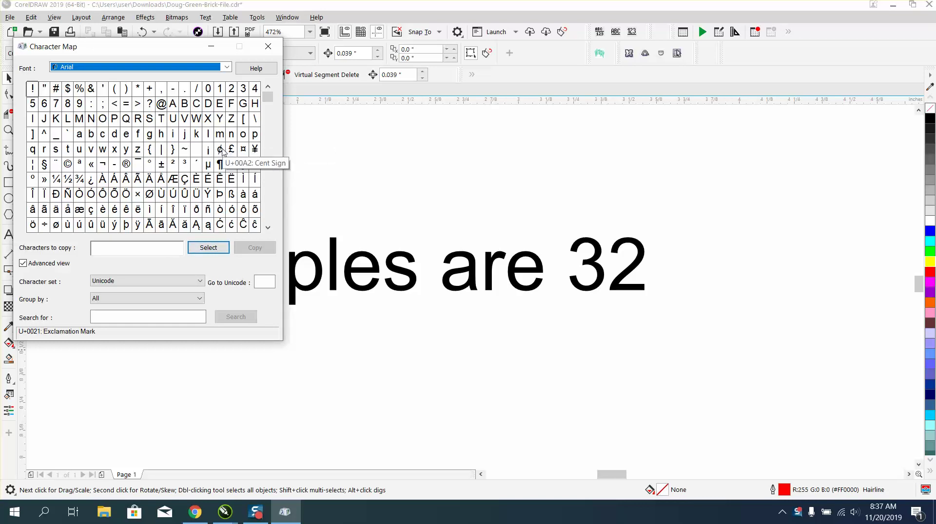
left_click(221, 150)
left_click(213, 247)
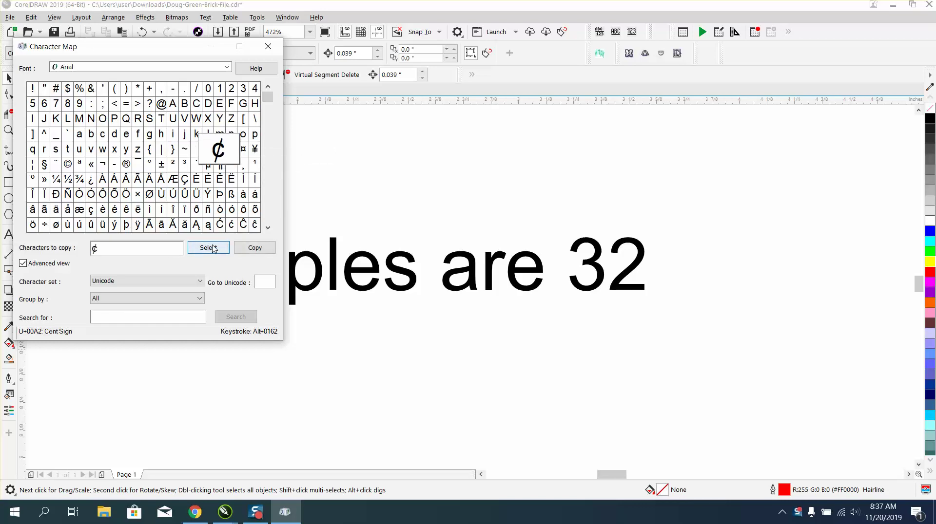
left_click(254, 248)
Paste the copied cent sign into the drawing and convert it to artistic text.
right_click(424, 199)
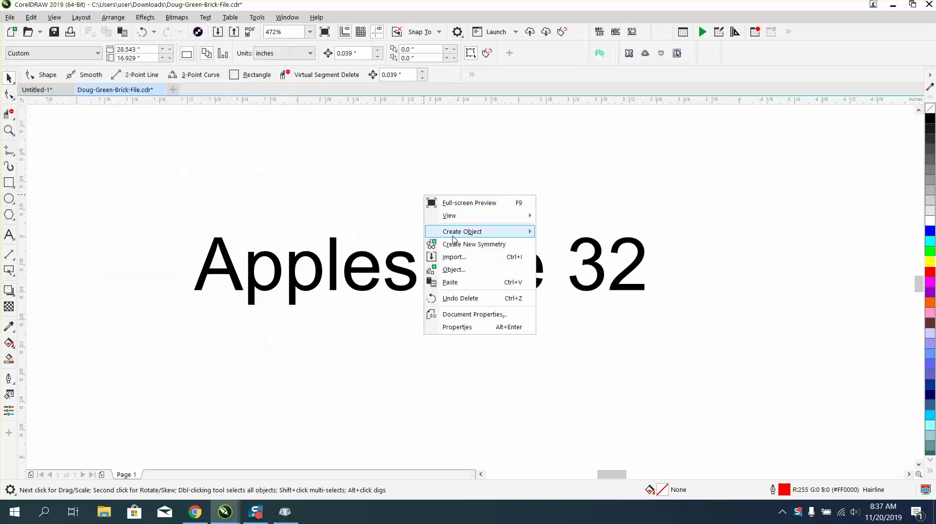
left_click(453, 280)
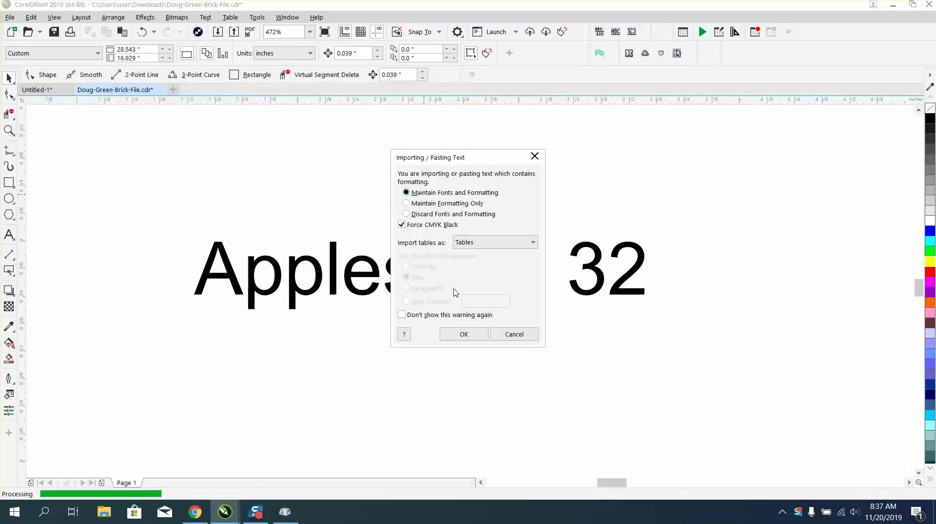
left_click(464, 333)
scroll(533, 302, "down", 2)
scroll(531, 301, "down", 3)
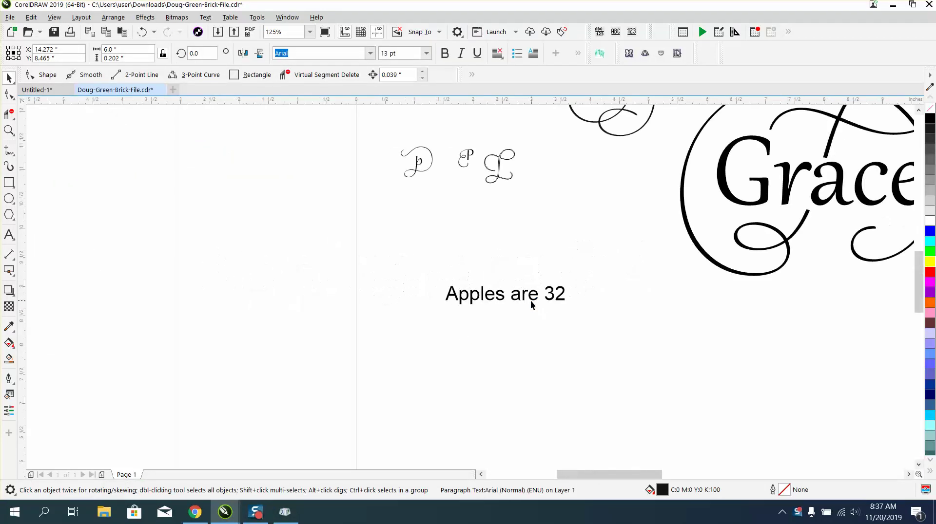
left_click(205, 17)
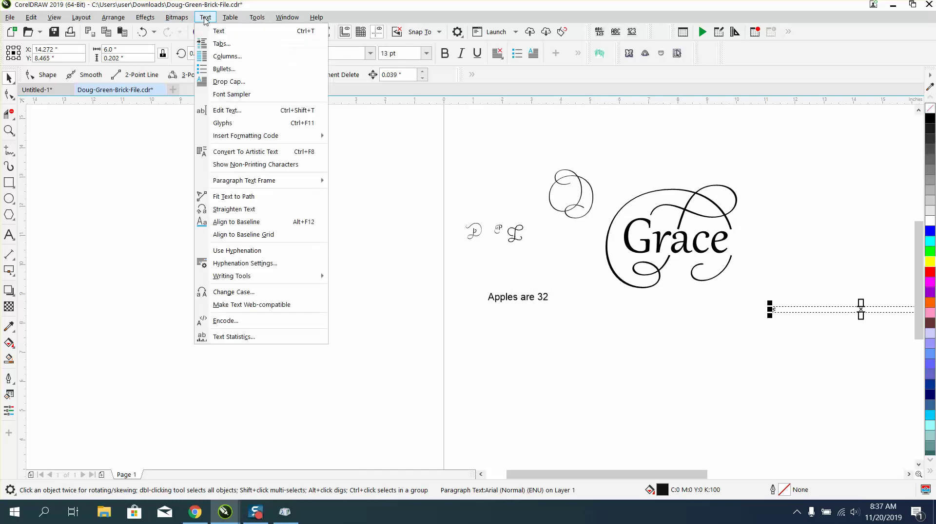
left_click(248, 151)
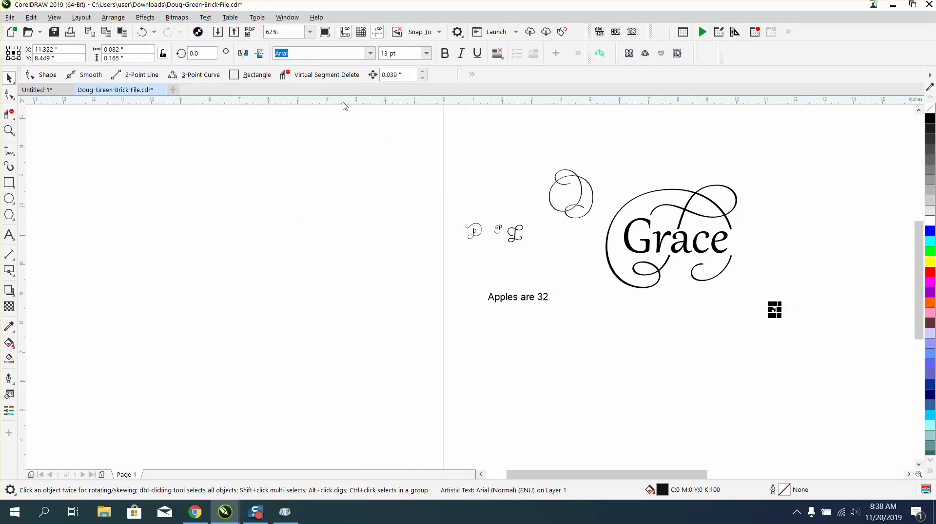
Set the cent sign to 24 pt and move it next to the 32.
left_click(527, 298)
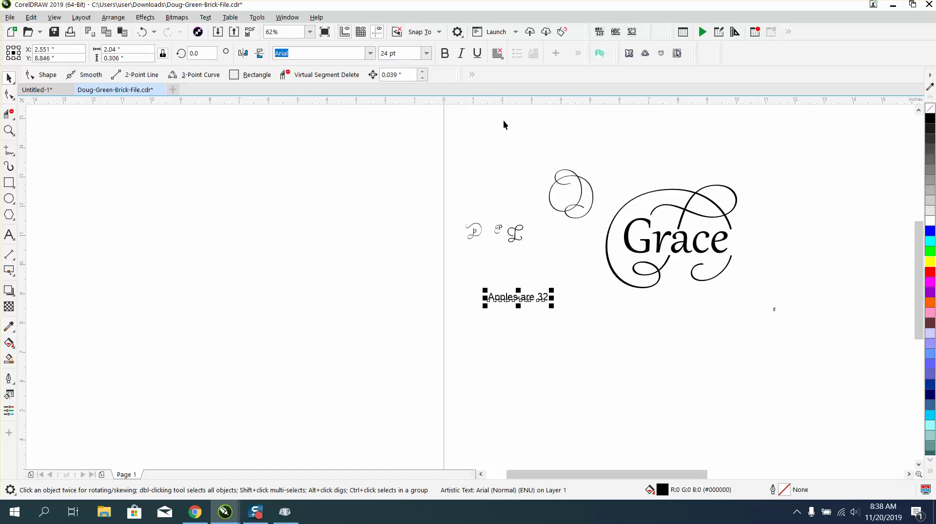
left_click(775, 309)
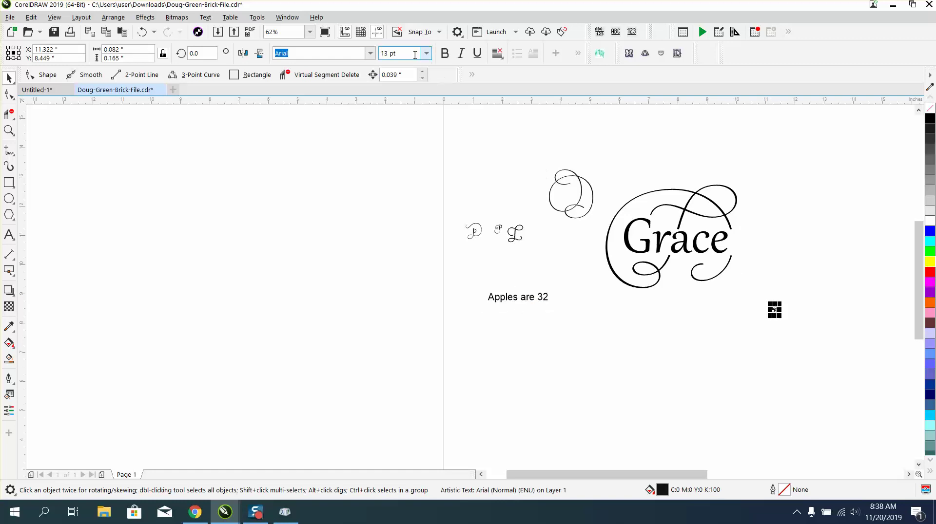
type("24")
key("Return")
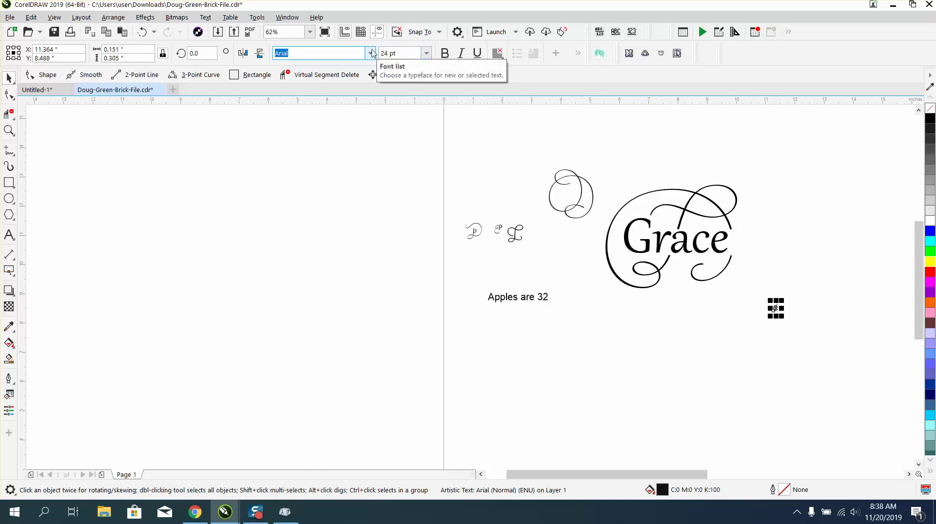
left_click_drag(775, 308, 546, 300)
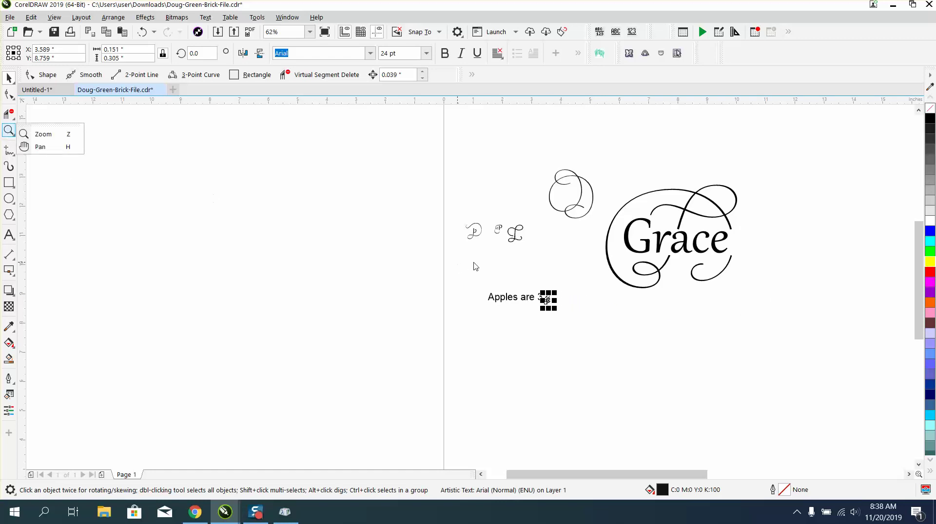
left_click(10, 129)
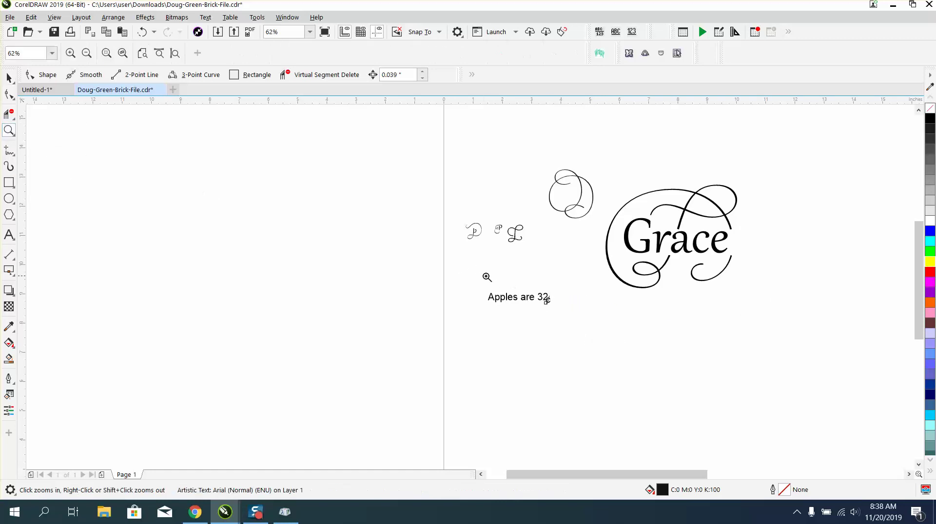
Zoom in and move the cent sign directly after 32.
left_click_drag(486, 276, 593, 321)
key("space")
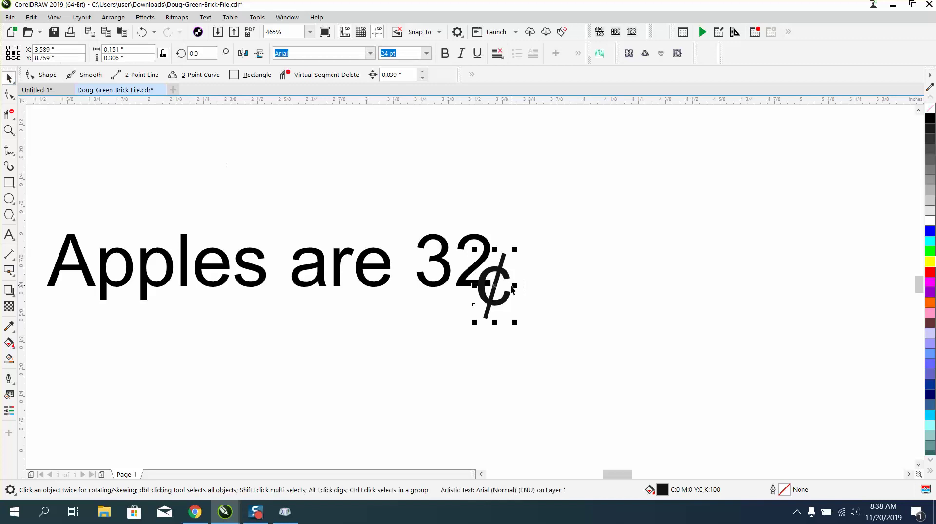
left_click_drag(494, 279, 514, 254)
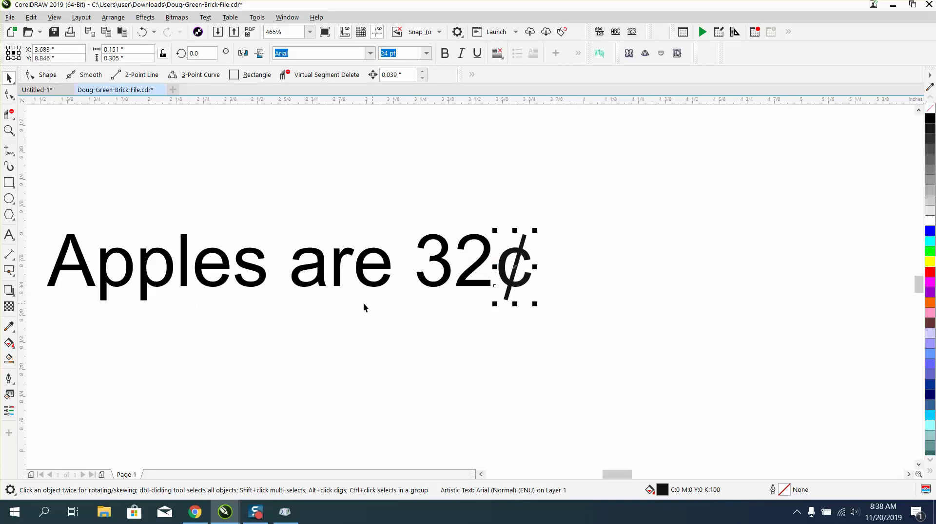
Select 'Apples are 32' and ¢ together and add a guideline along the capitals' top.
left_click_drag(33, 205, 513, 309)
left_click_drag(577, 326, 580, 326)
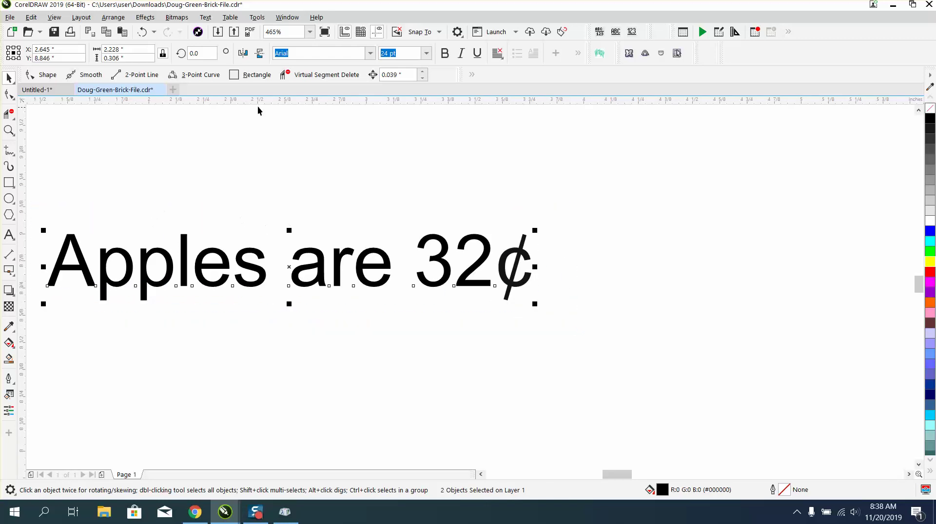
left_click_drag(290, 102, 448, 238)
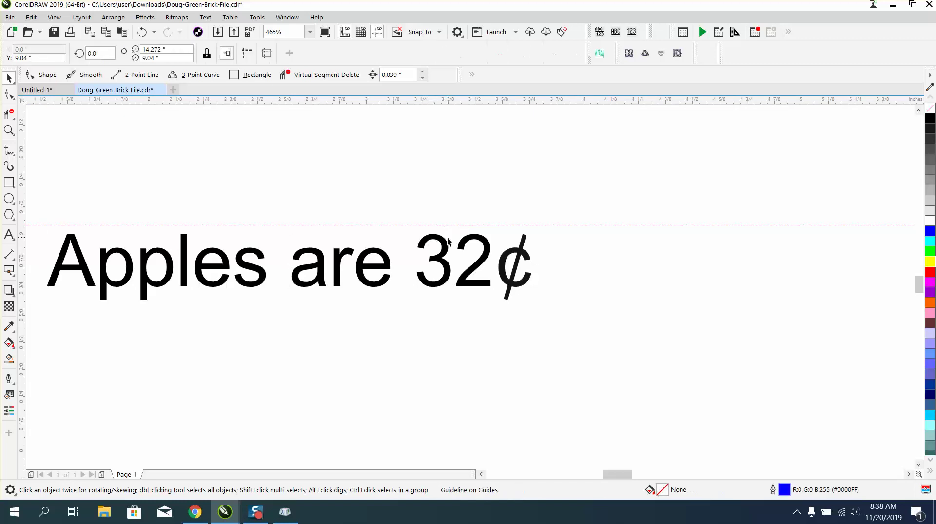
scroll(451, 239, "down", 3)
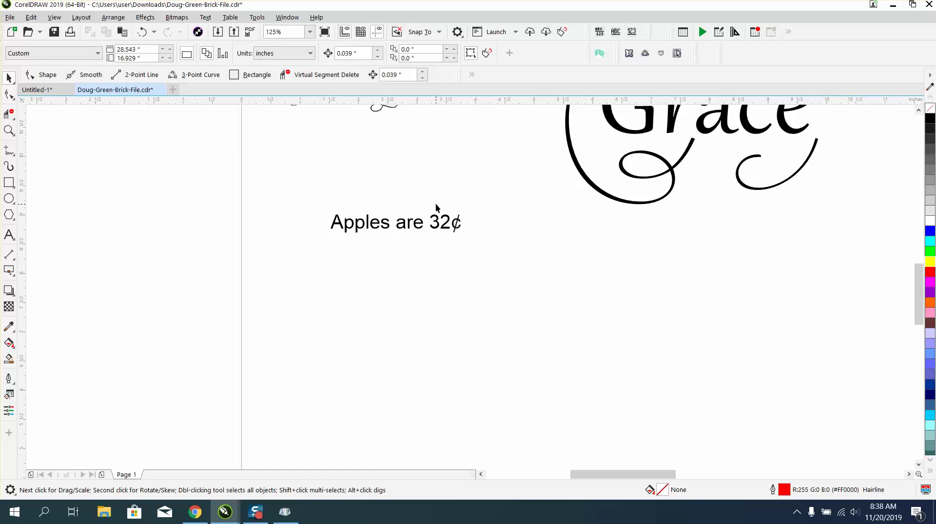
Open the Glyphs docker from the Window menu, keeping Gabriola's Entire Font glyph grid.
left_click(294, 18)
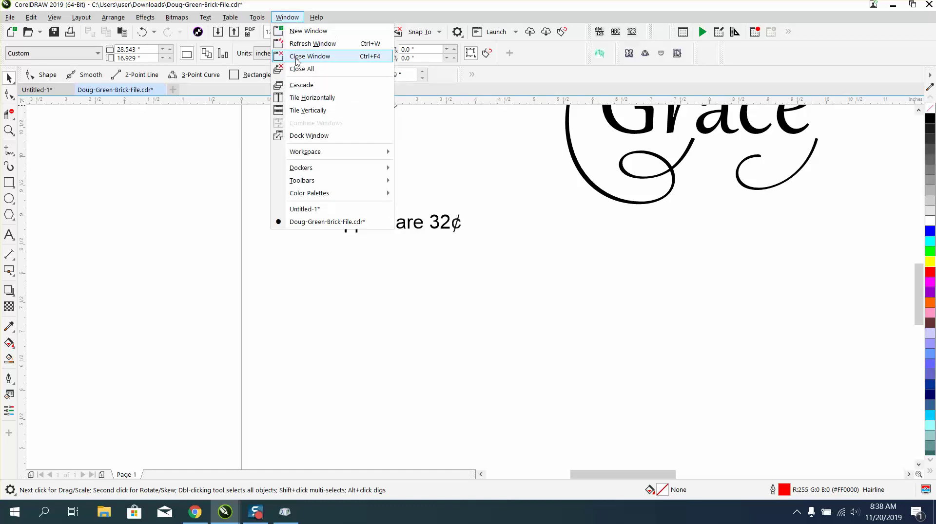
mouse_move(319, 167)
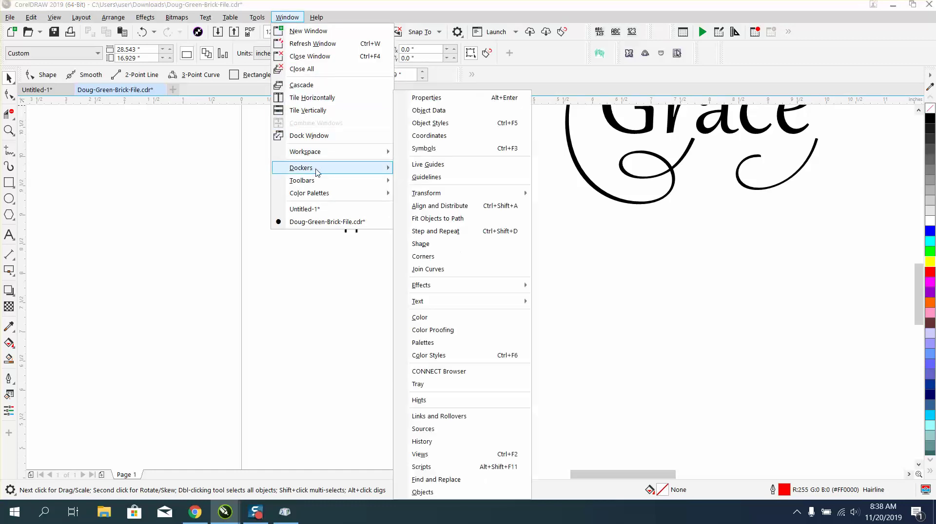
mouse_move(451, 307)
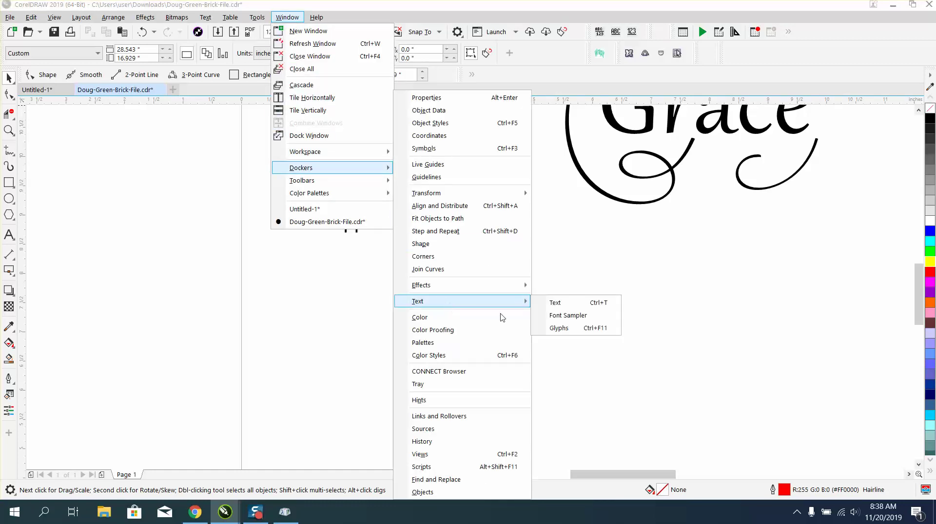
left_click(558, 328)
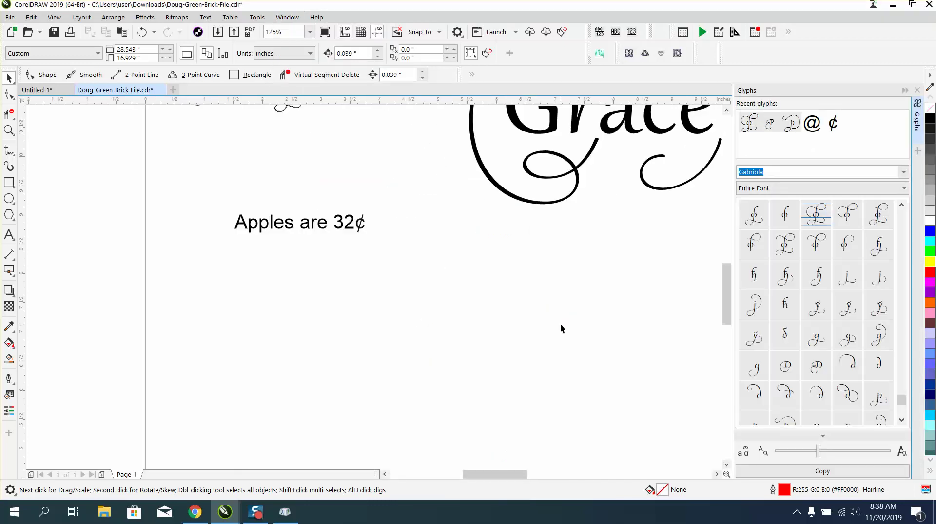
left_click(904, 173)
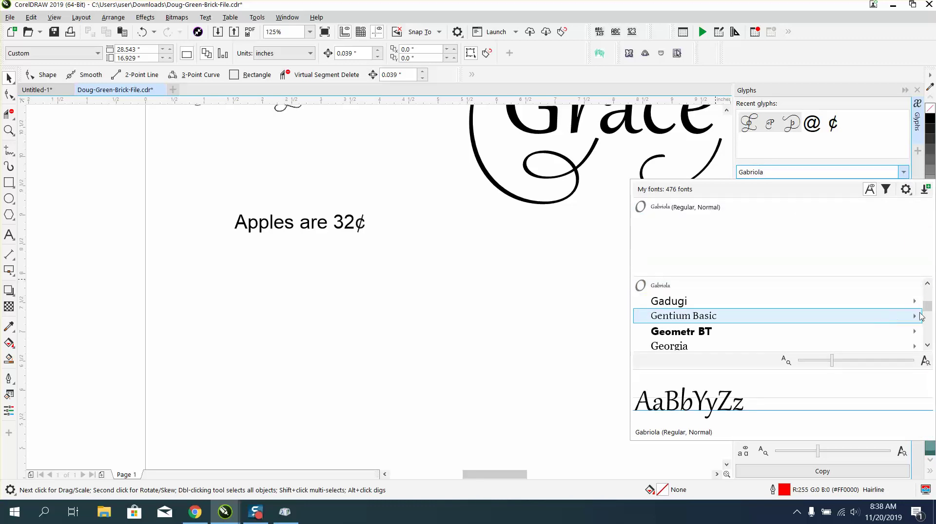
left_click_drag(927, 306, 931, 274)
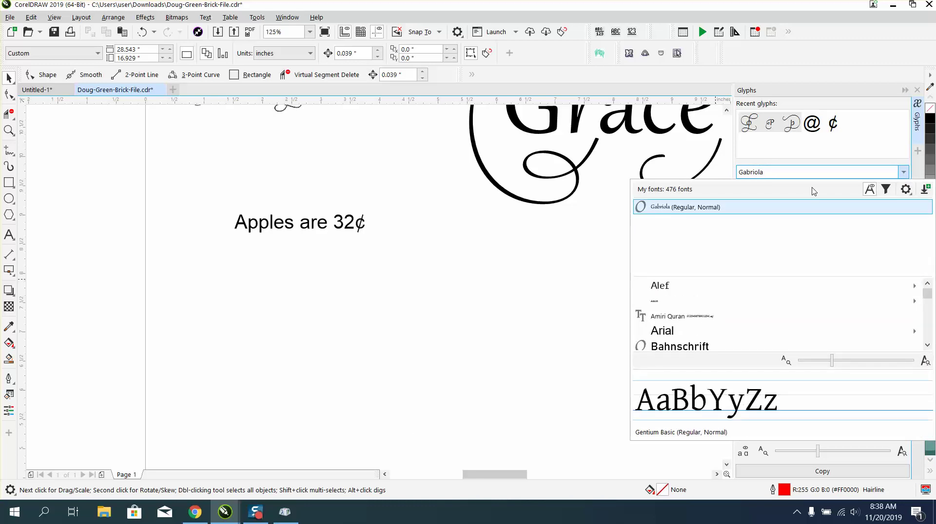
left_click(795, 170)
type("a")
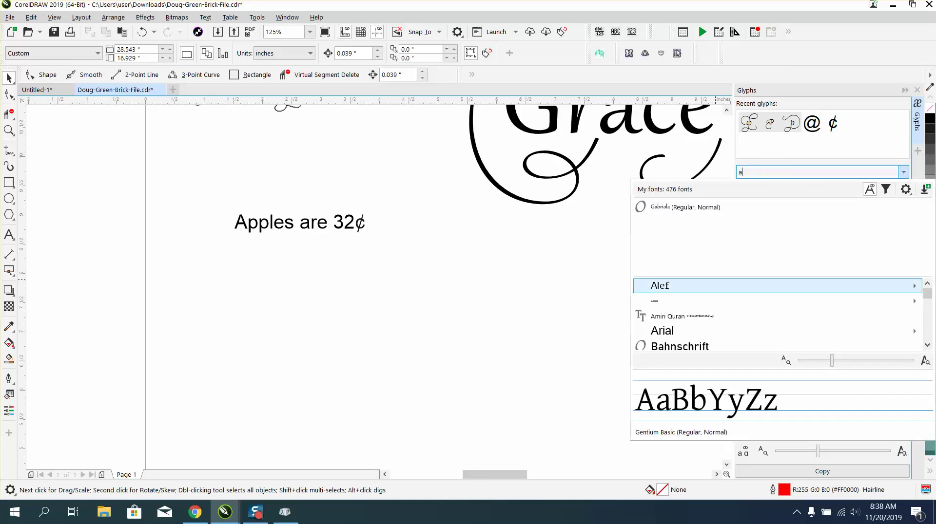
type("rial")
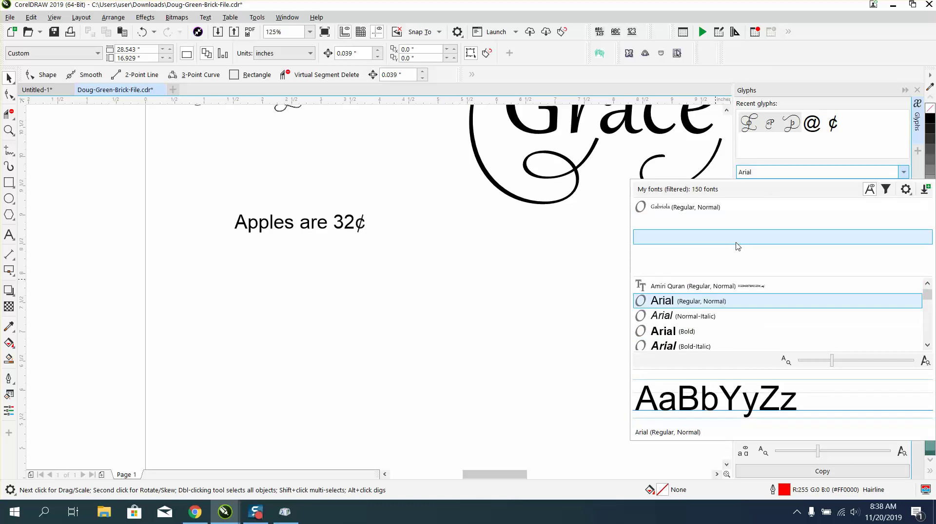
key("Escape")
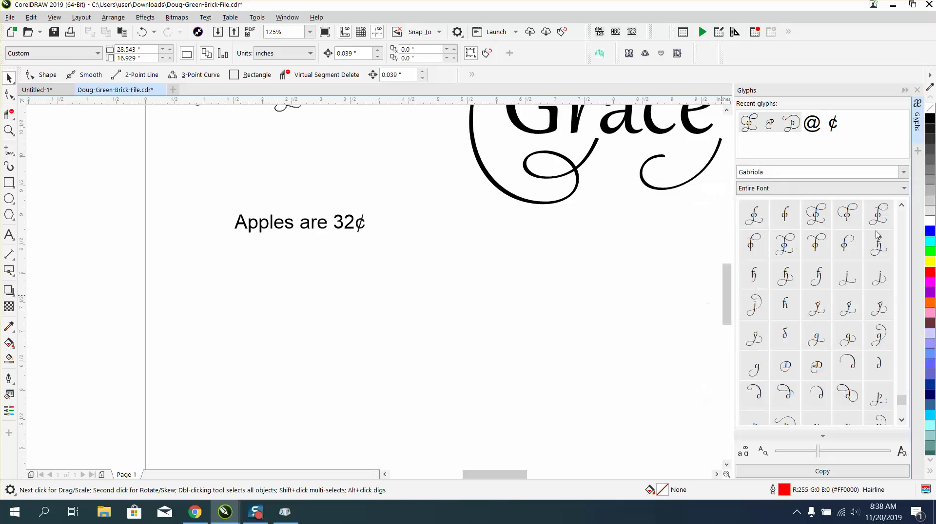
Switch the Glyphs docker font to Arial, widen the docker and enlarge the glyph previews.
left_click(801, 174)
type("ar")
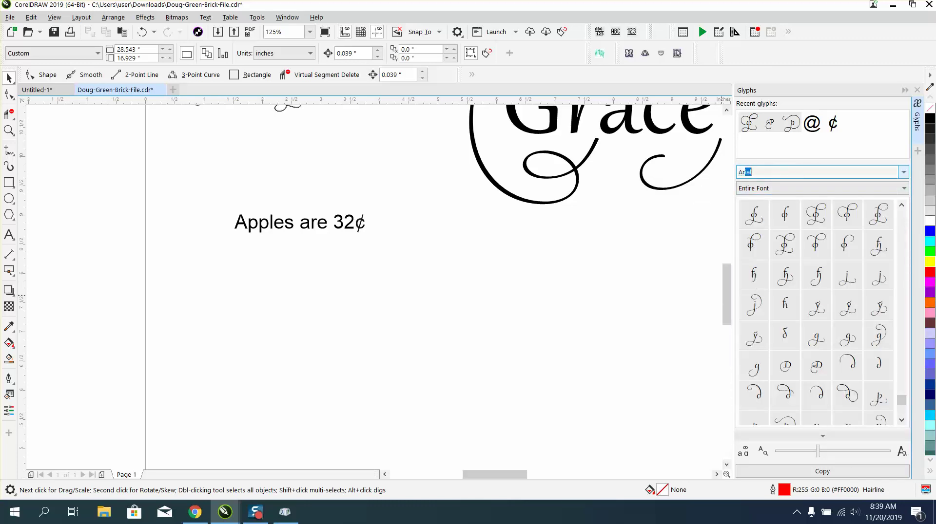
key("Return")
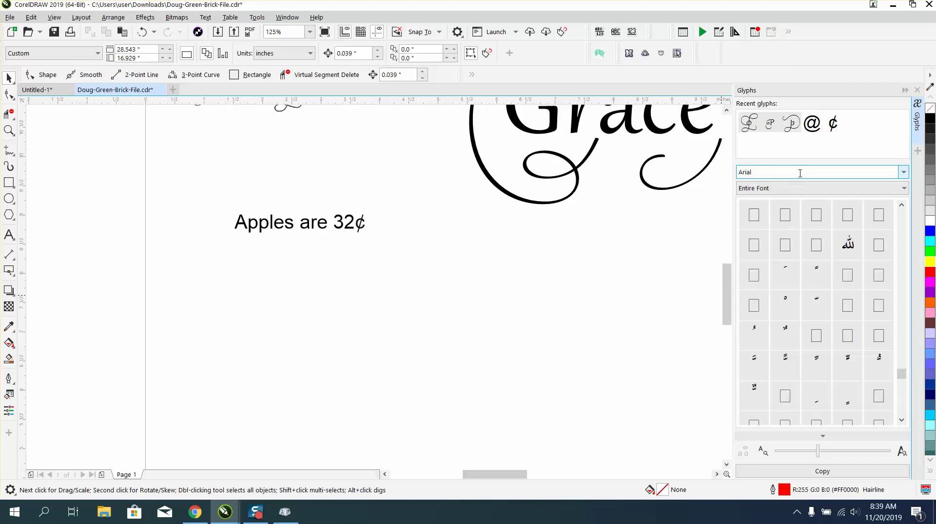
left_click_drag(903, 374, 902, 210)
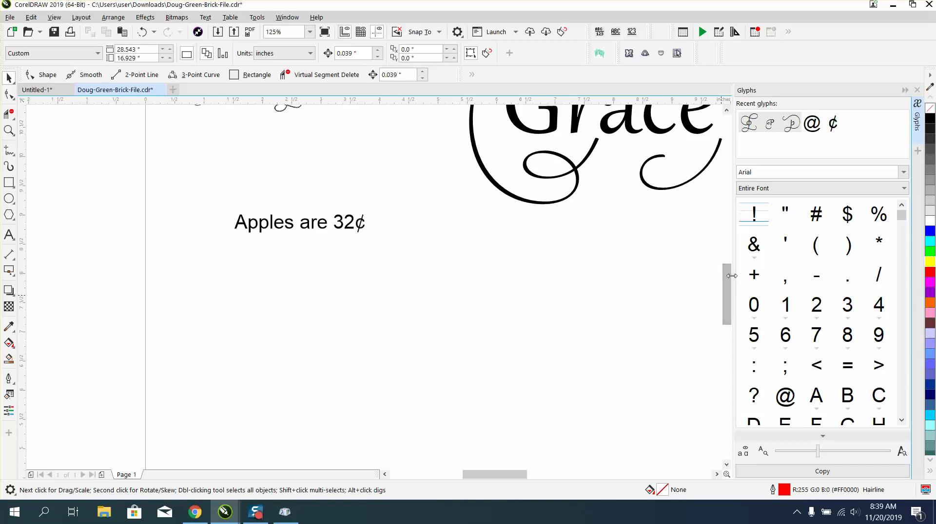
left_click_drag(732, 264, 416, 259)
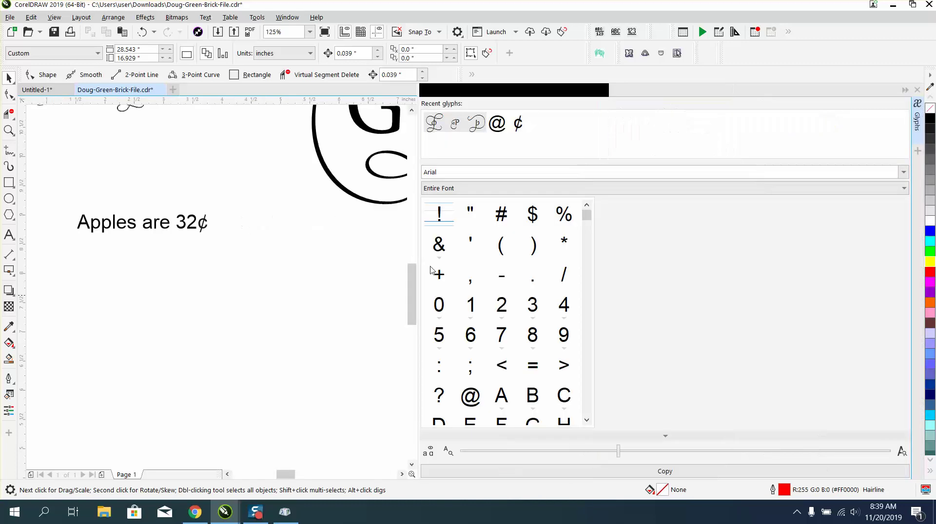
left_click_drag(619, 454, 761, 453)
Drag the Arial # glyph onto the page and place it right after 'Apples are 32¢'.
scroll(720, 346, "down", 10)
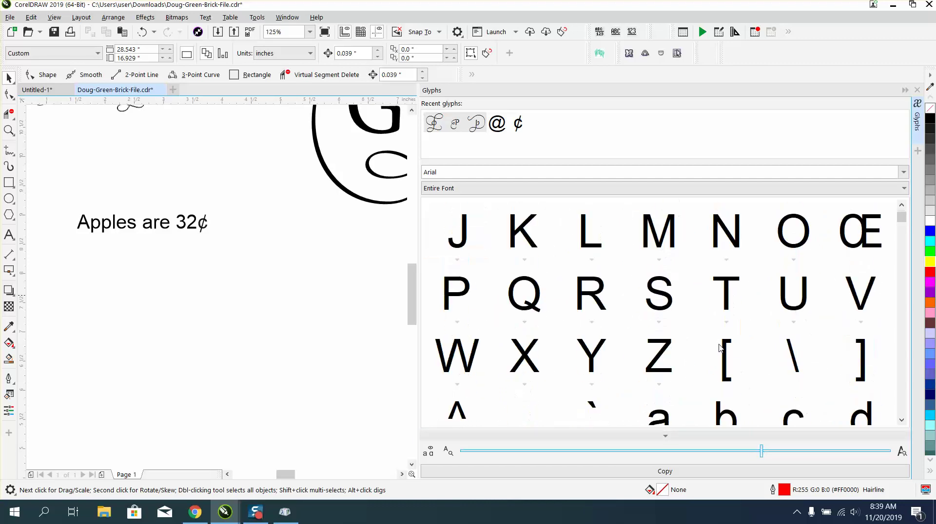
scroll(720, 346, "down", 12)
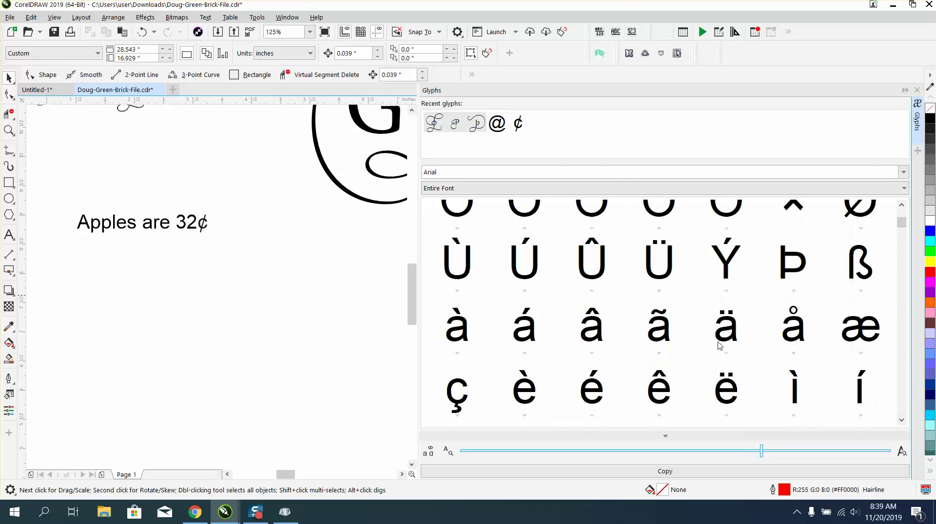
scroll(720, 345, "down", 12)
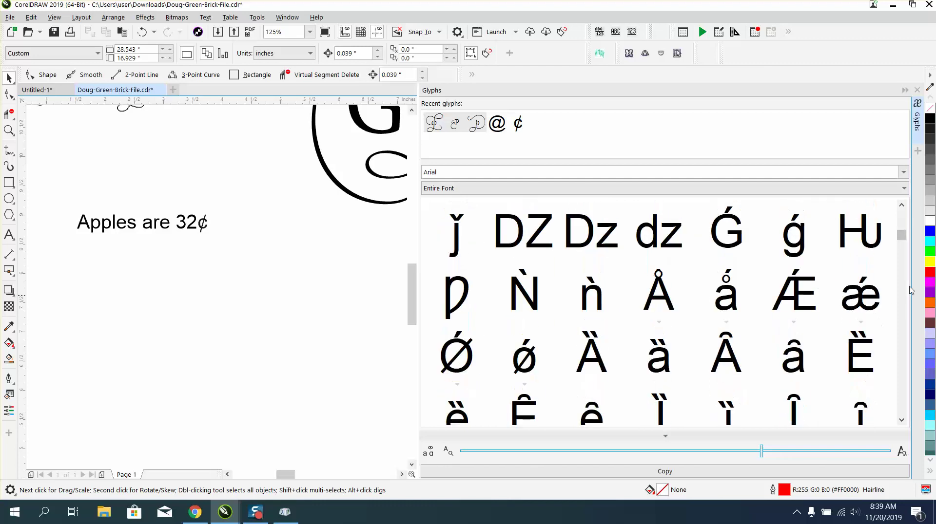
left_click_drag(901, 236, 902, 216)
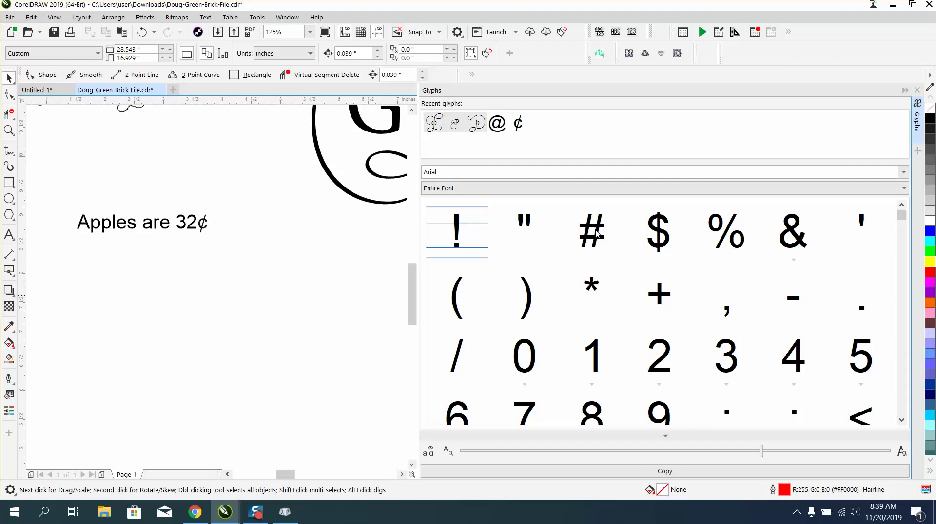
left_click_drag(595, 233, 296, 246)
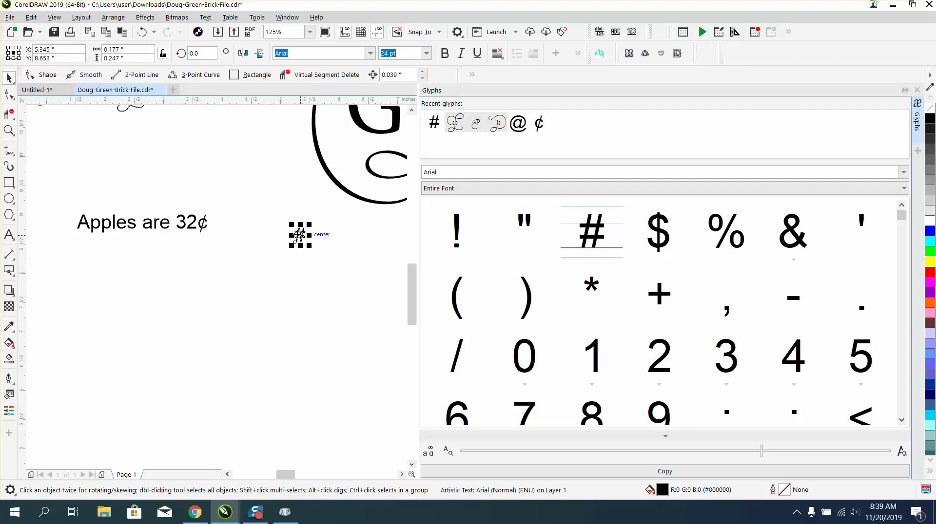
left_click_drag(300, 236, 240, 225)
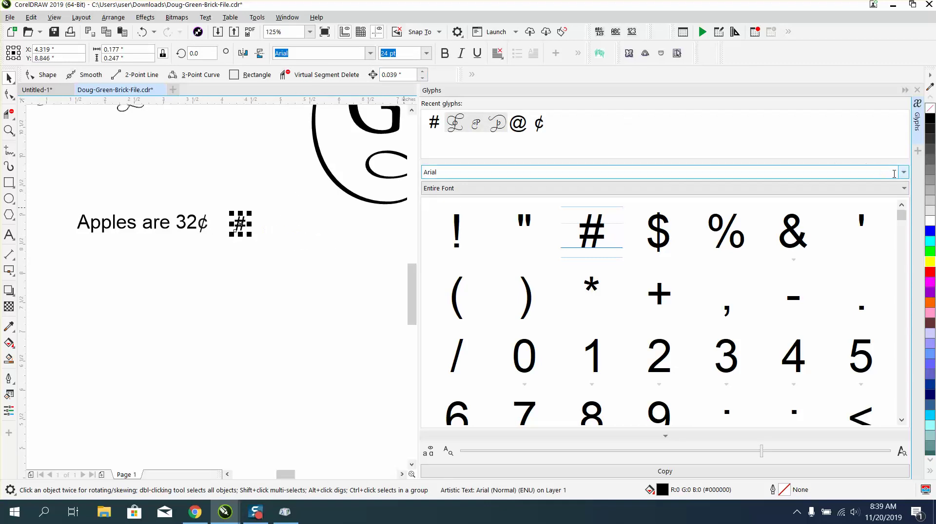
Change the Glyphs docker font to Gabriola.
left_click(904, 173)
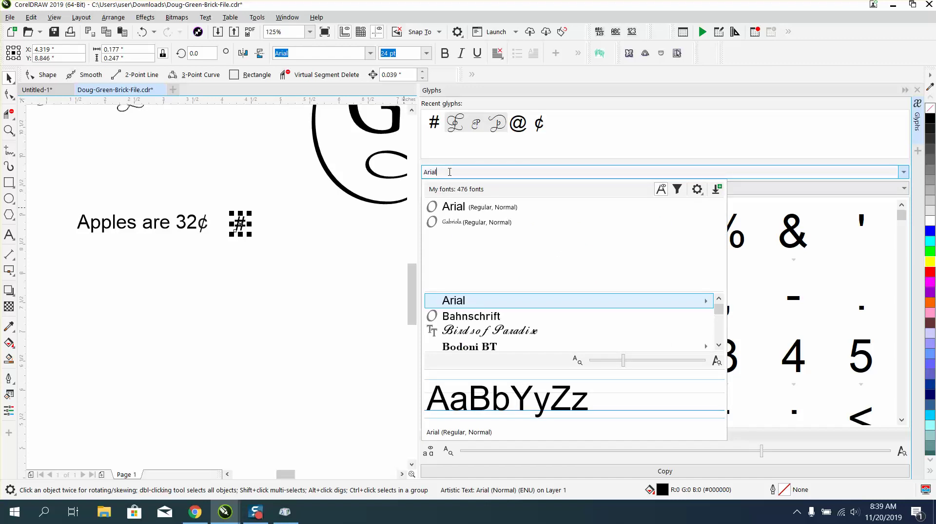
key("BackSpace")
key("BackSpace")
key("BackSpace")
type("ga")
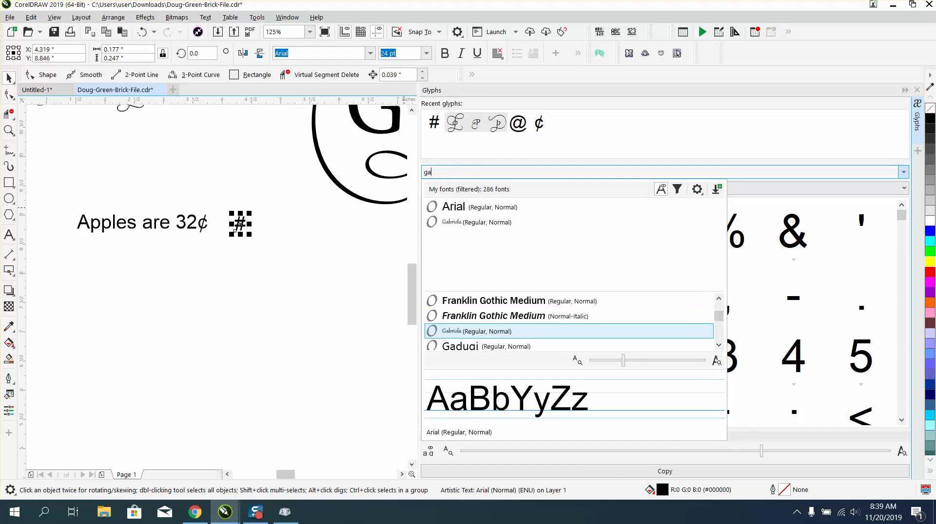
key("Escape")
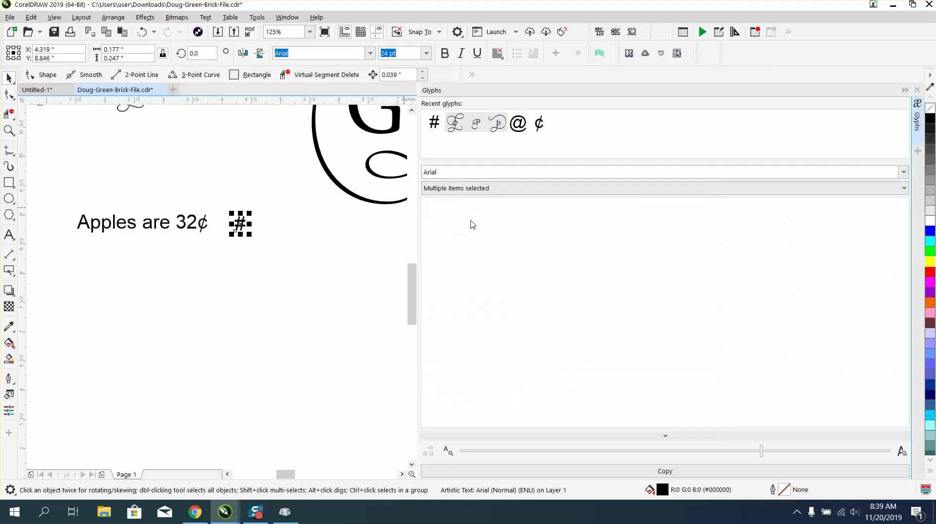
type("gab")
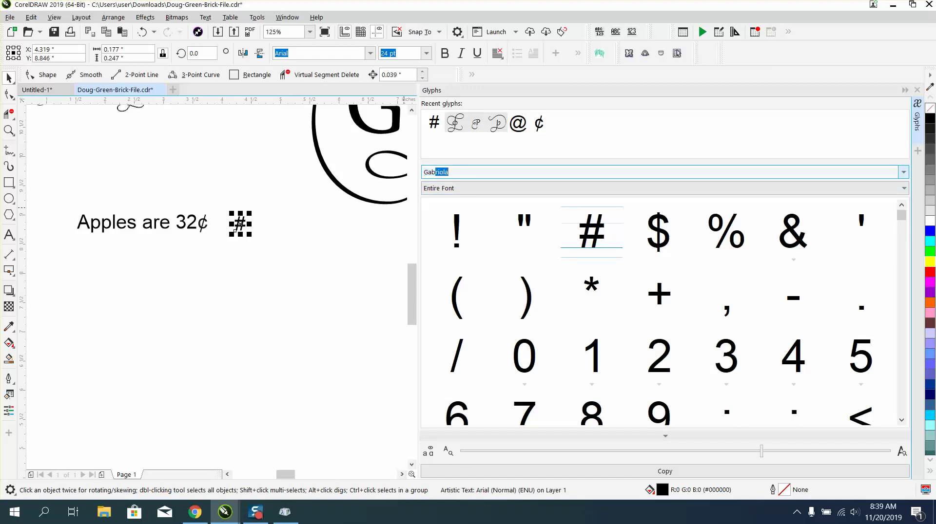
key("Return")
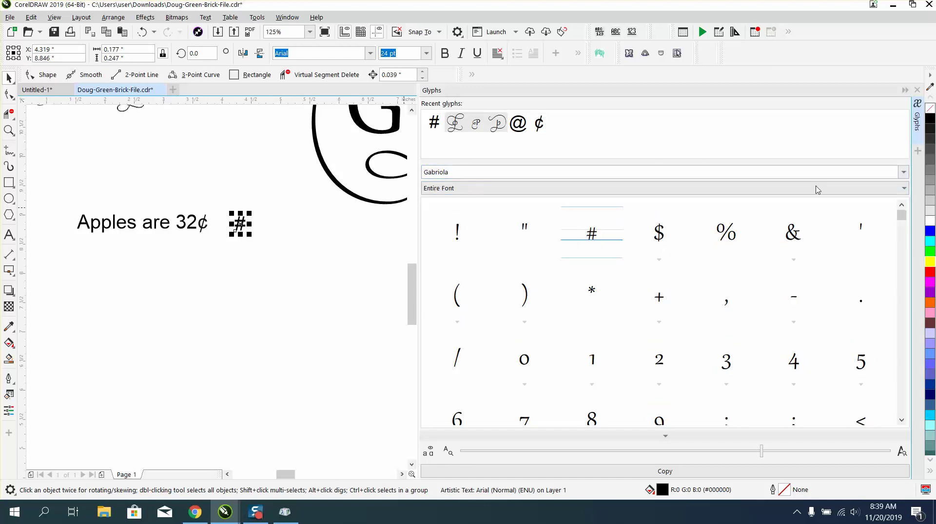
Scroll the glyph grid to Gabriola's swash y glyphs and pick the first one.
left_click_drag(901, 215, 900, 339)
scroll(726, 358, "down", 1)
scroll(714, 341, "down", 1)
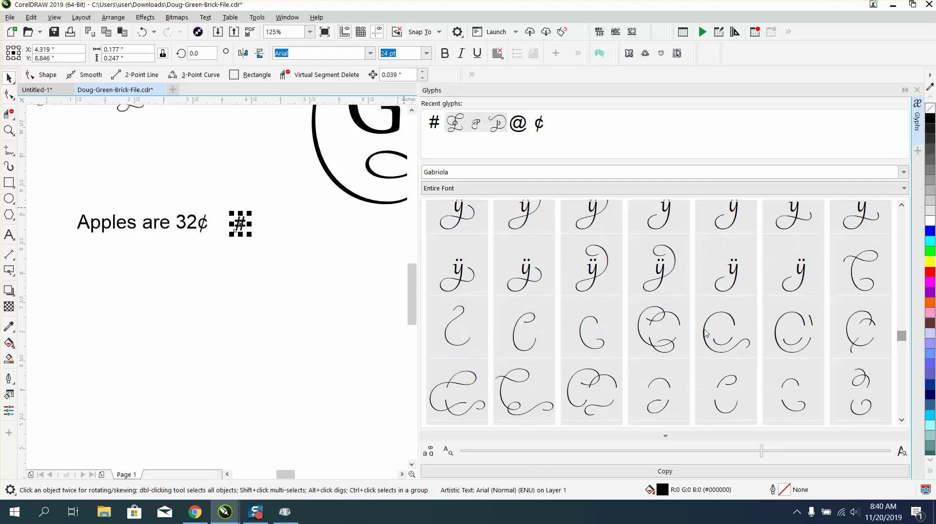
scroll(702, 331, "up", 2)
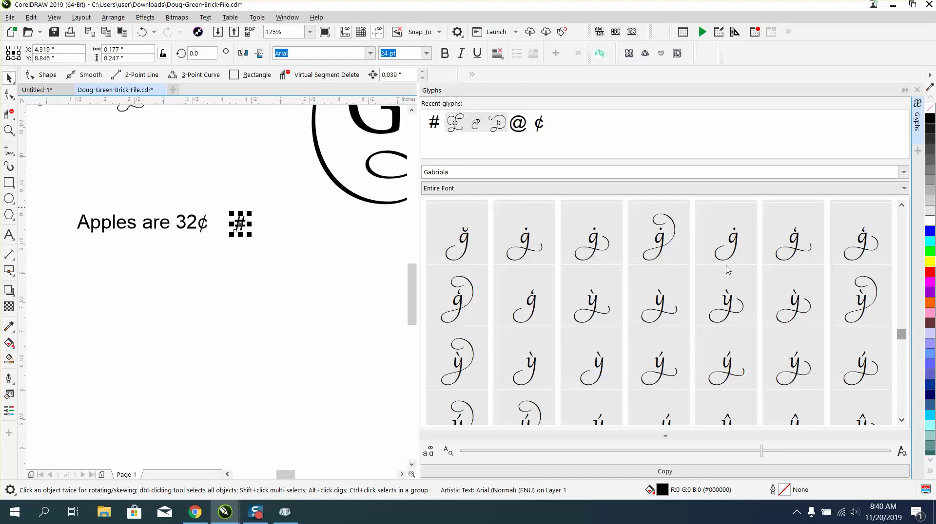
scroll(731, 274, "up", 1)
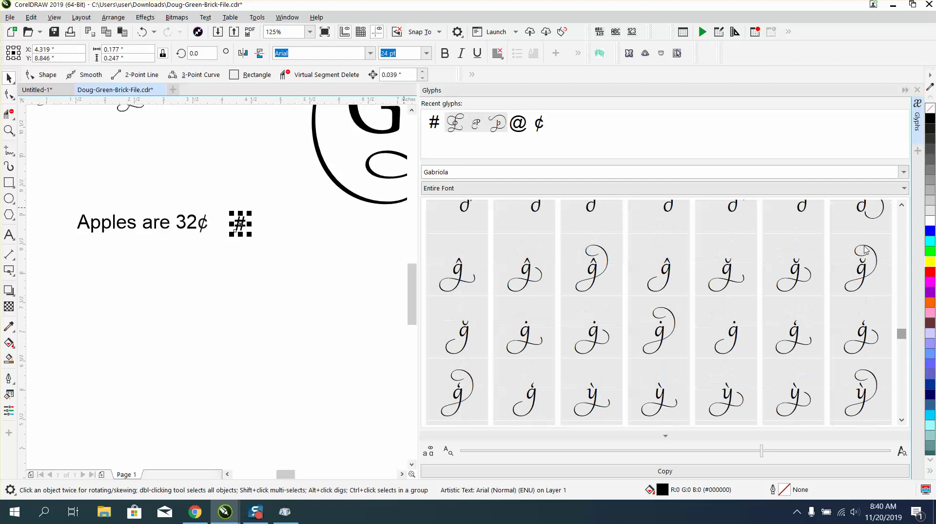
left_click(901, 209)
left_click(901, 209)
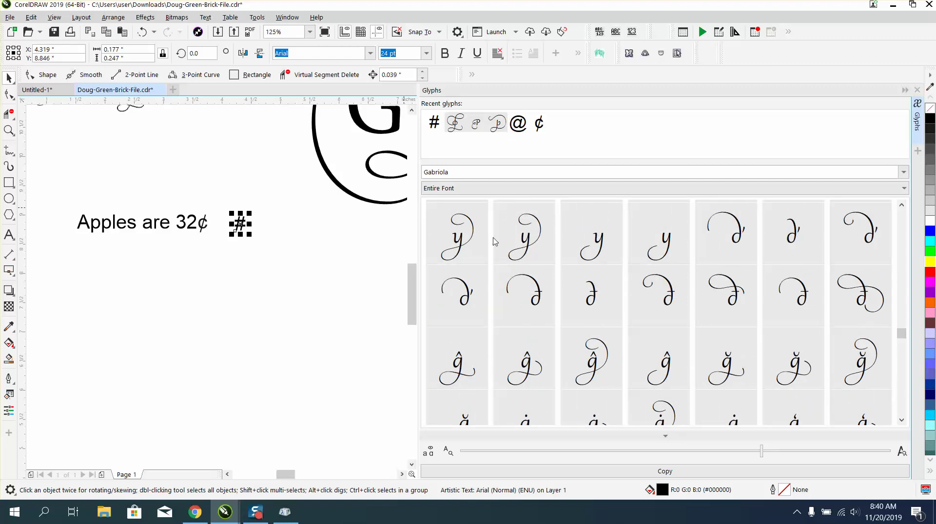
left_click(459, 242)
Place the swash y glyph below the price text and scroll to the swash D glyphs.
left_click_drag(459, 242, 329, 265)
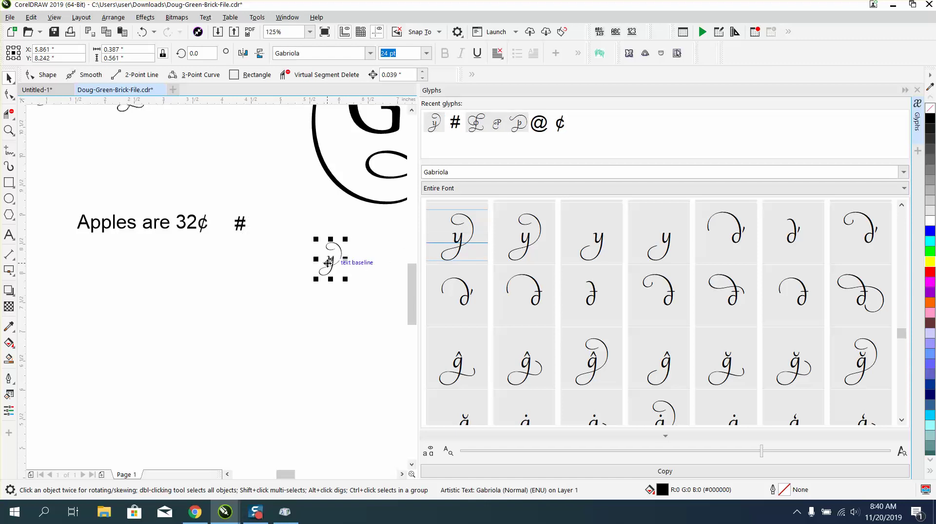
left_click(343, 297)
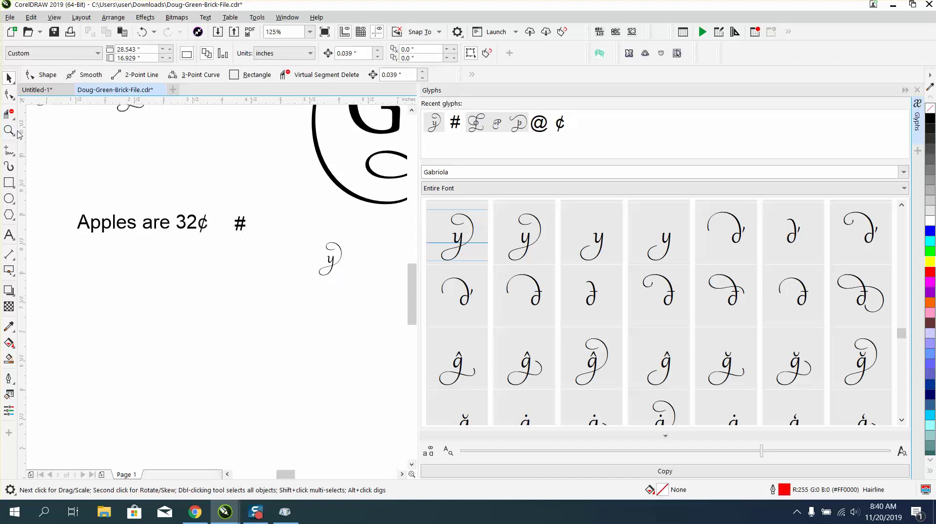
left_click_drag(901, 333, 900, 342)
left_click(902, 207)
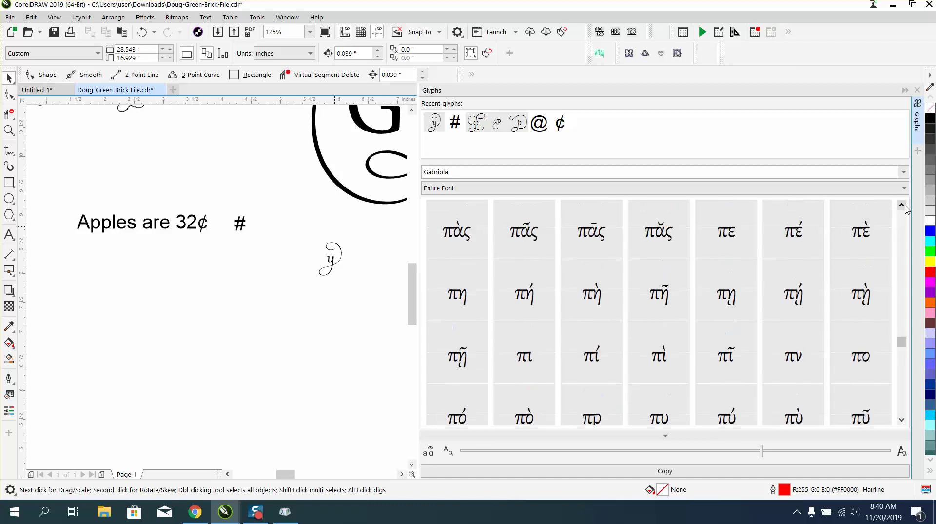
left_click(902, 206)
left_click(902, 207)
left_click(902, 206)
left_click(902, 206)
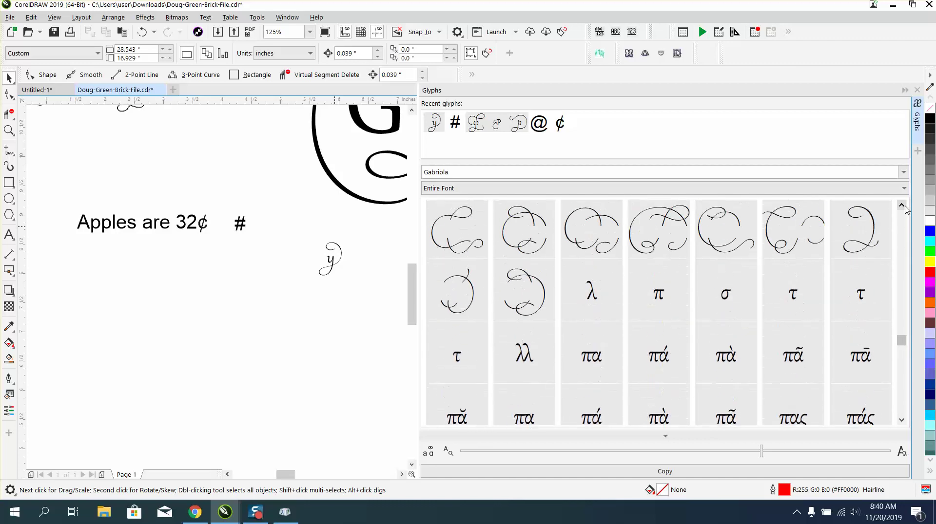
left_click(902, 206)
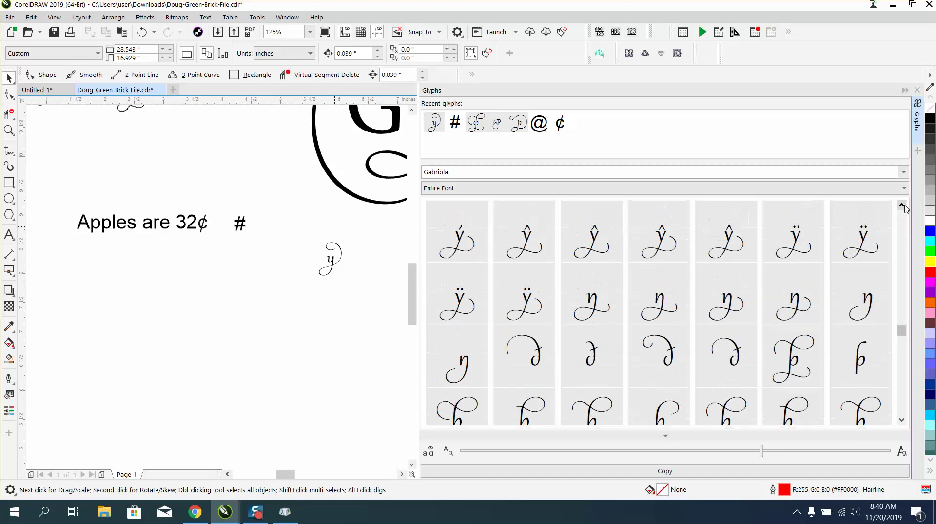
left_click_drag(902, 205, 903, 208)
left_click_drag(902, 318, 903, 332)
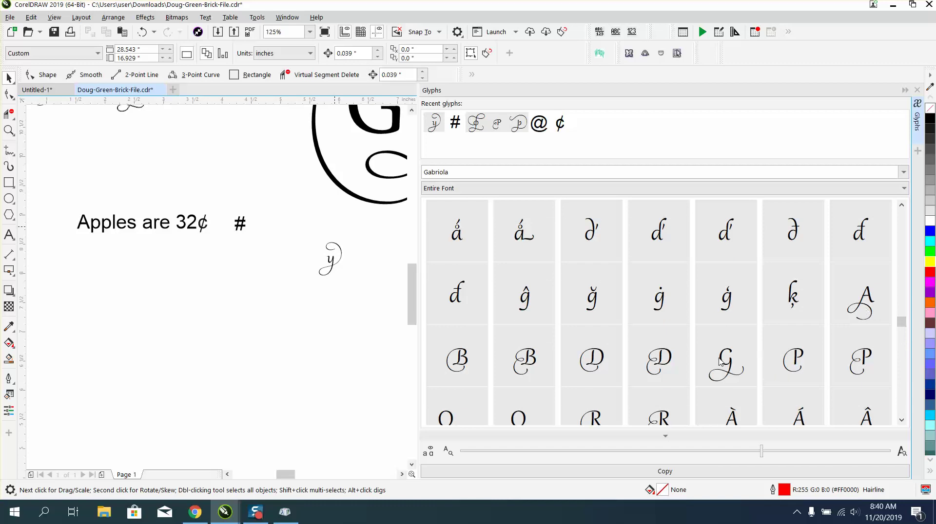
Place a swash D and a plain Gabriola D on the page, then close the Glyphs docker.
left_click(668, 363)
left_click_drag(572, 361, 252, 284)
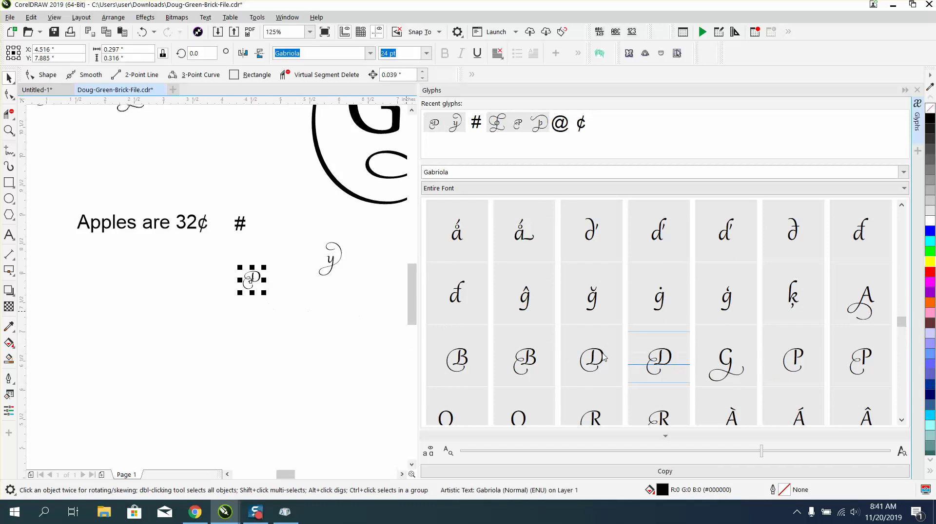
left_click_drag(603, 357, 214, 278)
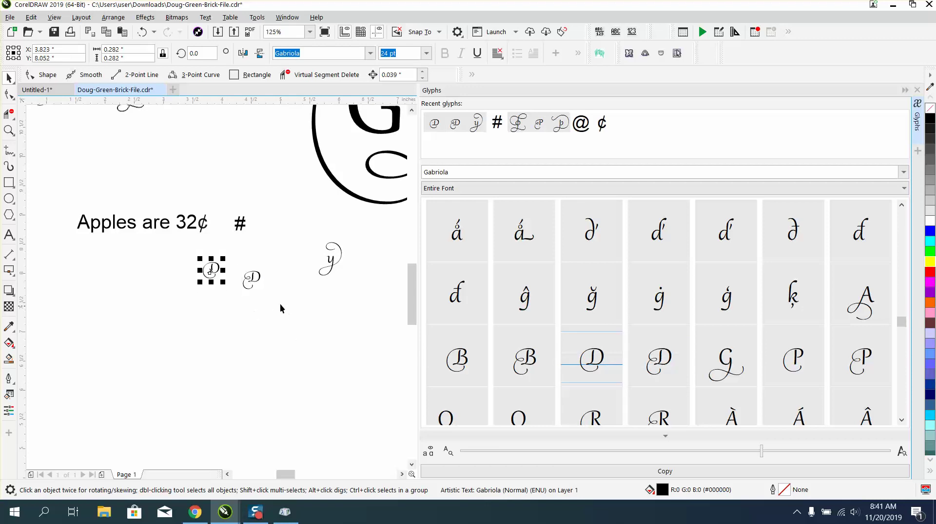
left_click(916, 91)
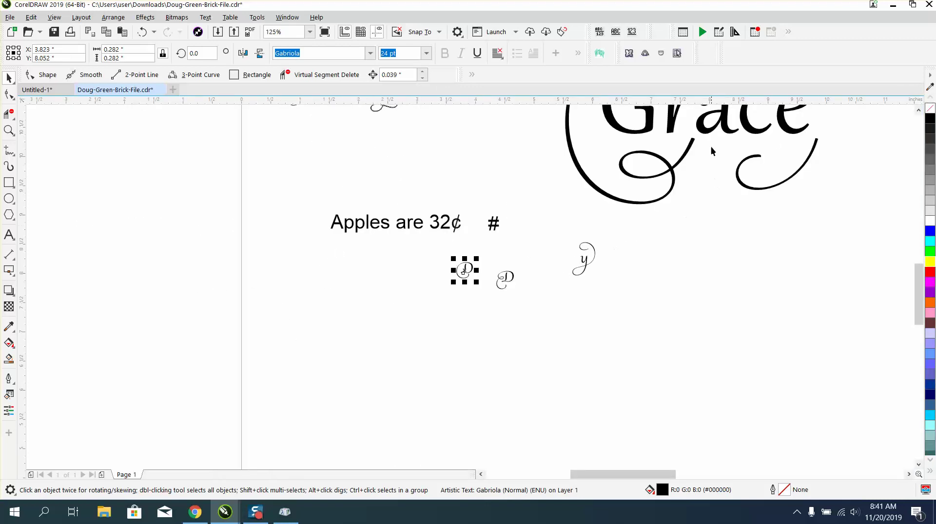
left_click(724, 129)
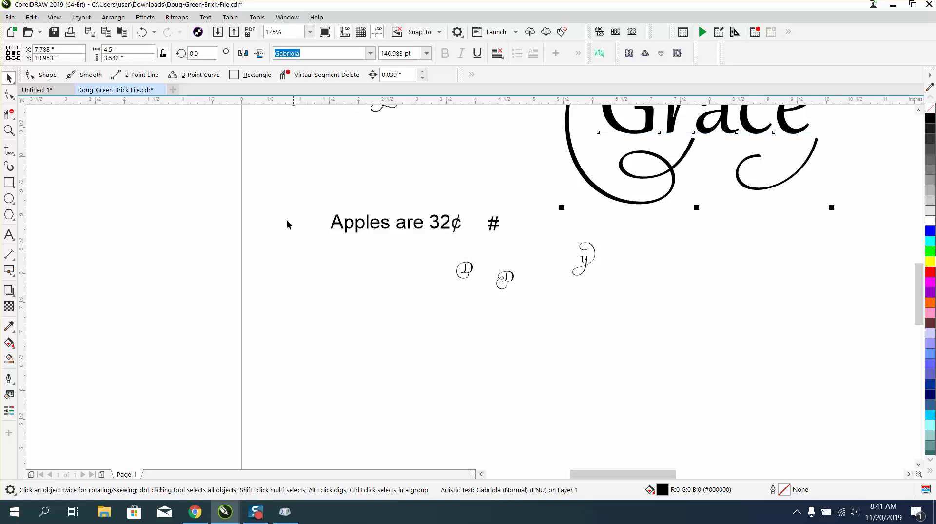
left_click(12, 236)
left_click(369, 328)
Type the word 'Grace' as artistic text below the Apples line.
key("a")
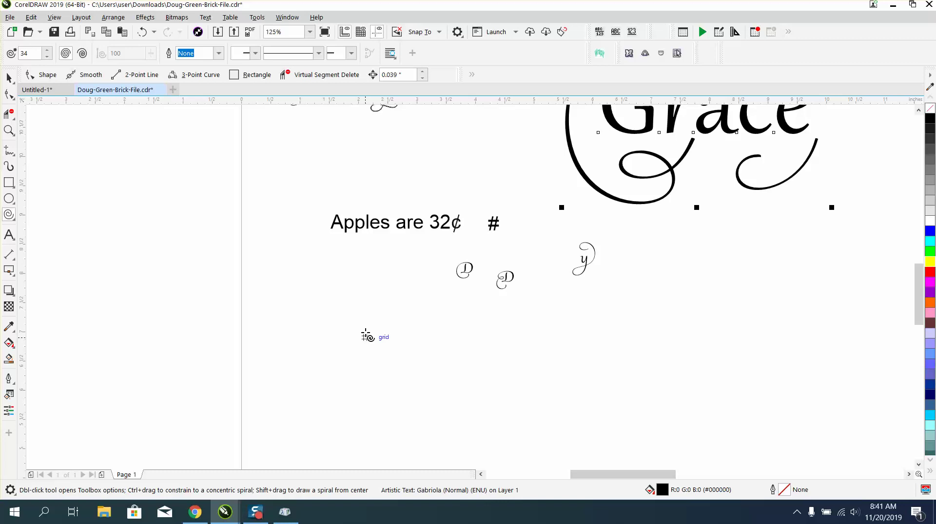
left_click(8, 235)
left_click(317, 314)
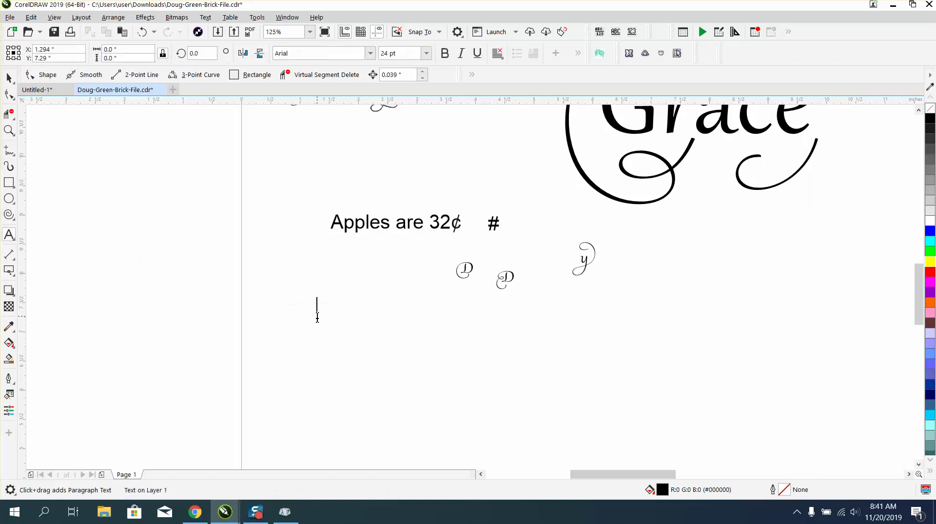
type("ga")
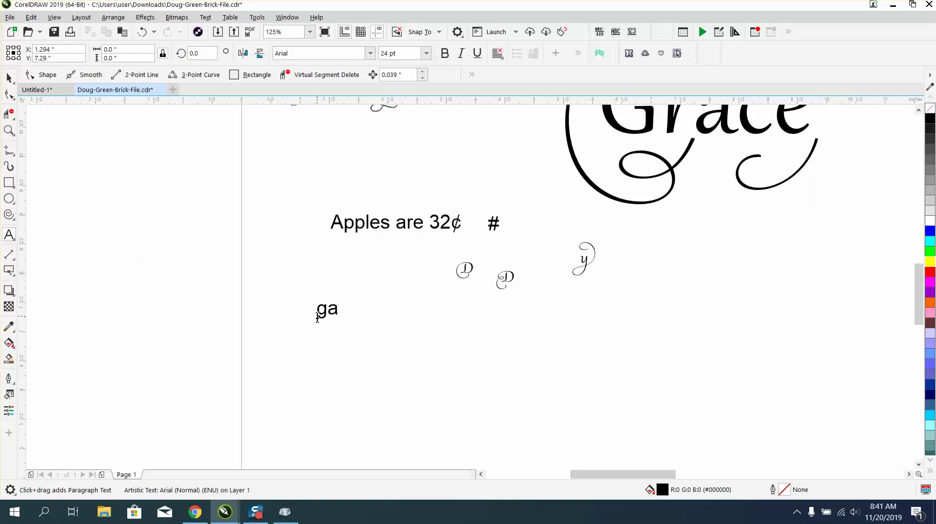
key("BackSpace")
key("BackSpace")
type("Grace")
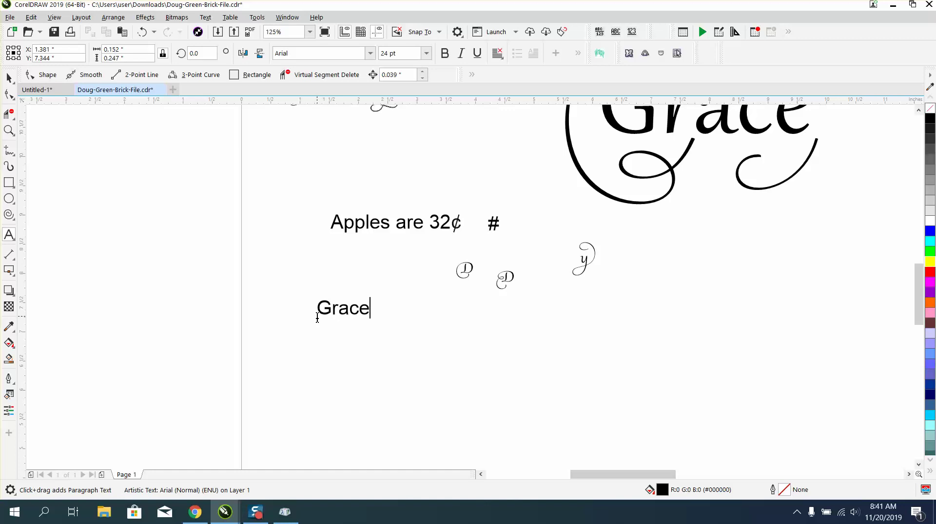
key("Escape")
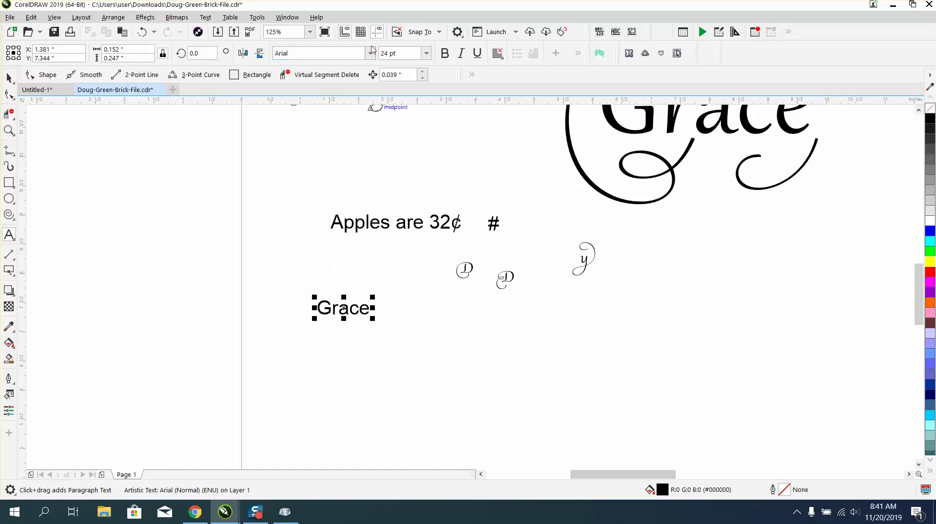
Set 'Grace' in the Gabriola font and zoom in on it.
key("ctrl+space")
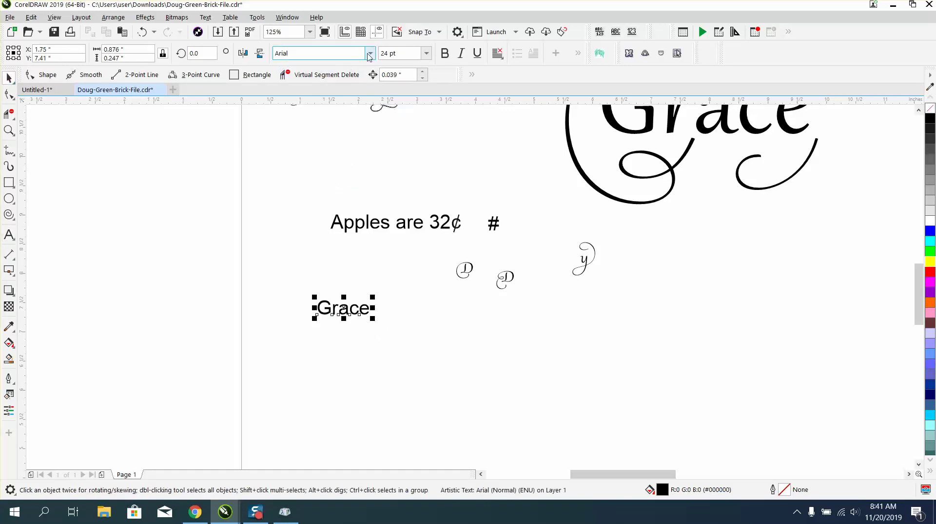
left_click(369, 53)
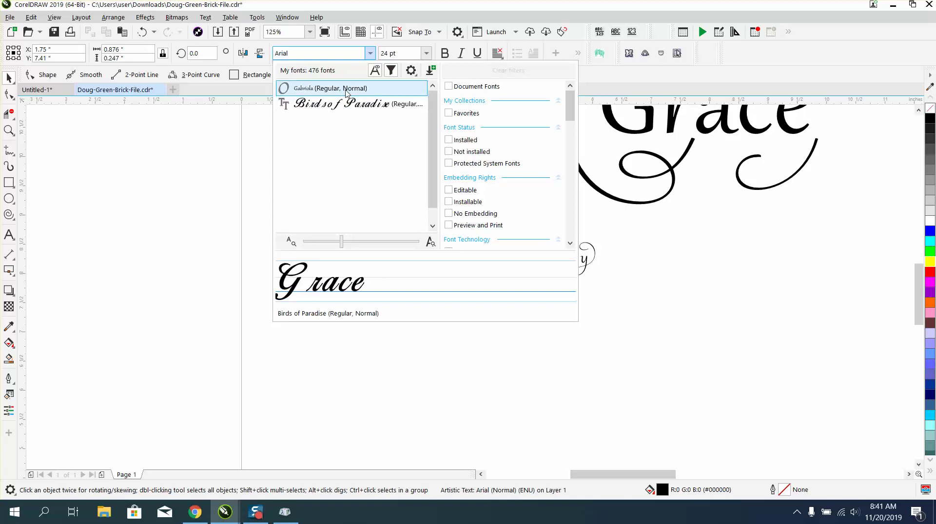
left_click(346, 89)
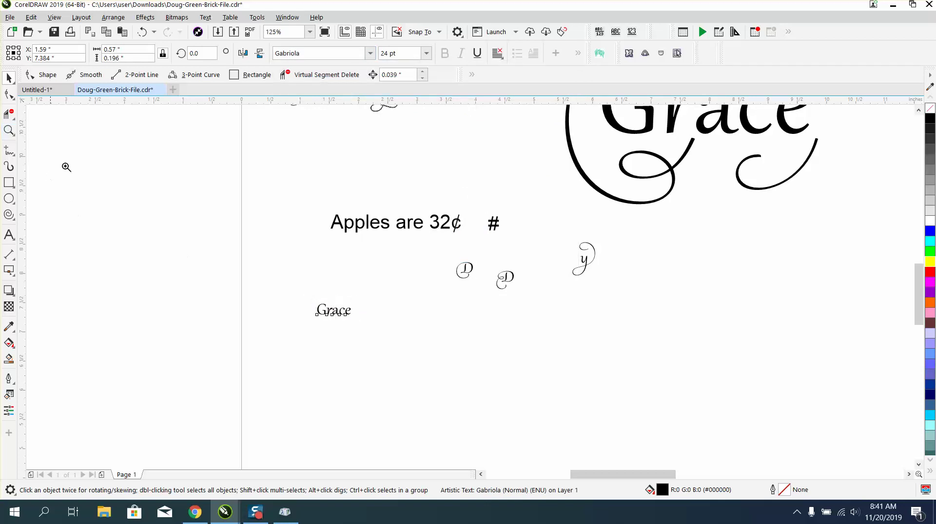
key("z")
left_click_drag(298, 301, 405, 337)
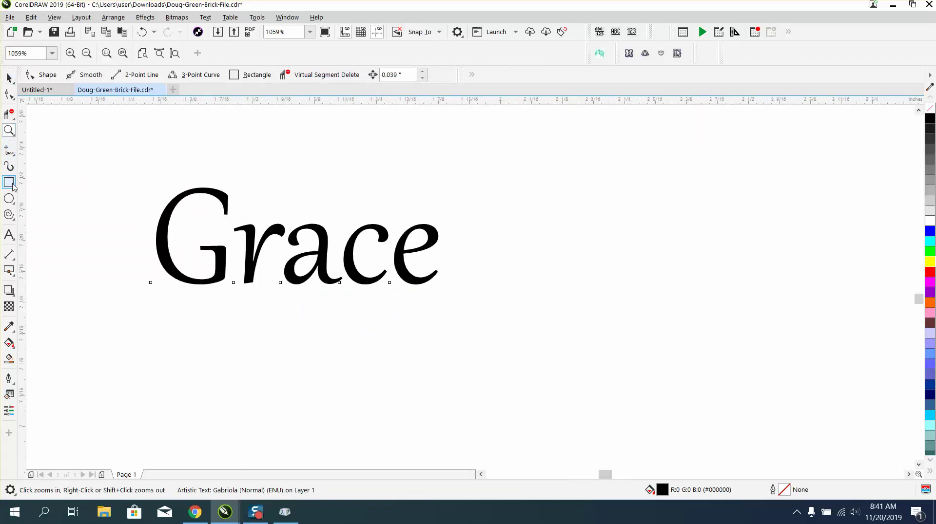
Apply Gabriola's Stylistic Set 7 (2) swash to all letters of 'Grace'.
left_click(9, 235)
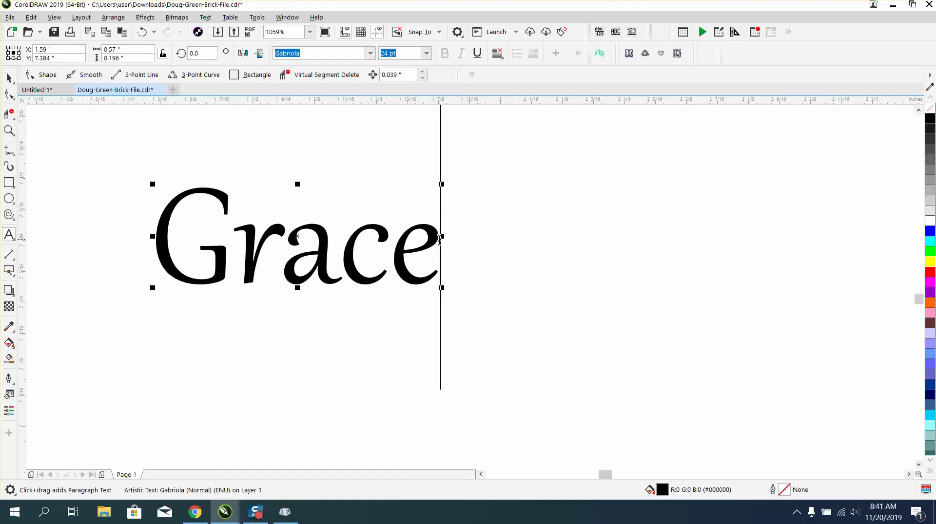
left_click_drag(440, 239, 184, 228)
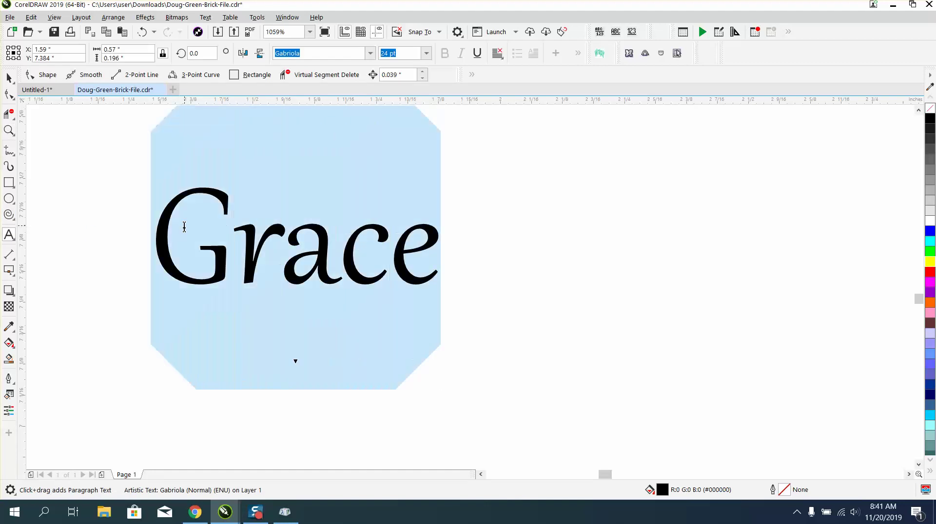
left_click(295, 361)
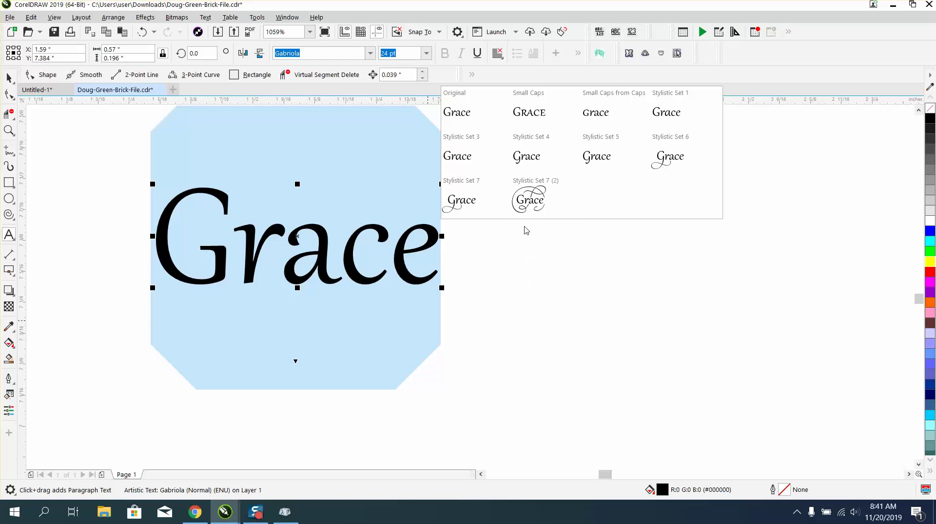
left_click(530, 205)
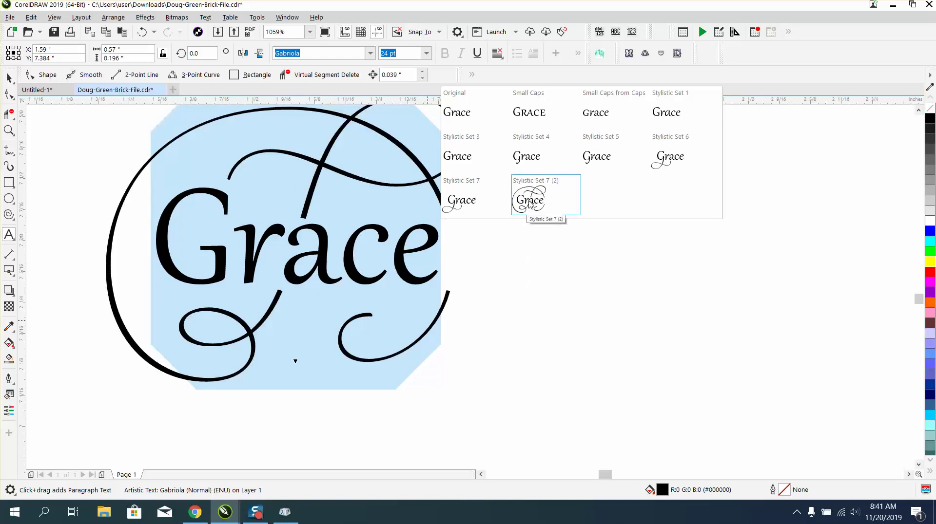
left_click(531, 204)
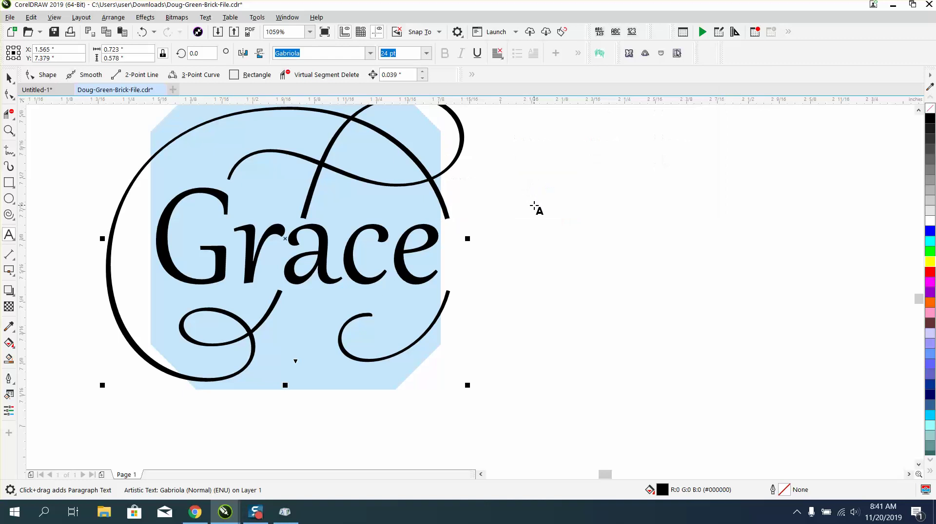
left_click(8, 78)
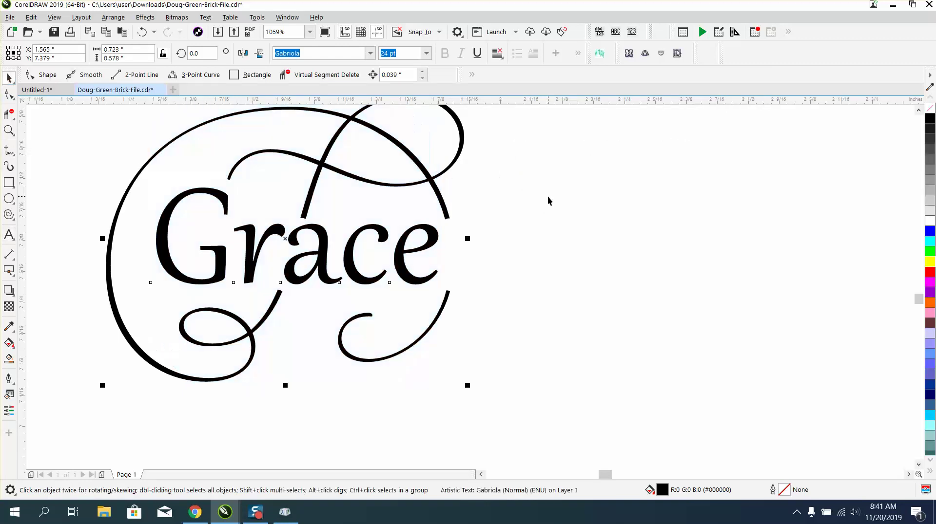
scroll(548, 197, "down", 2)
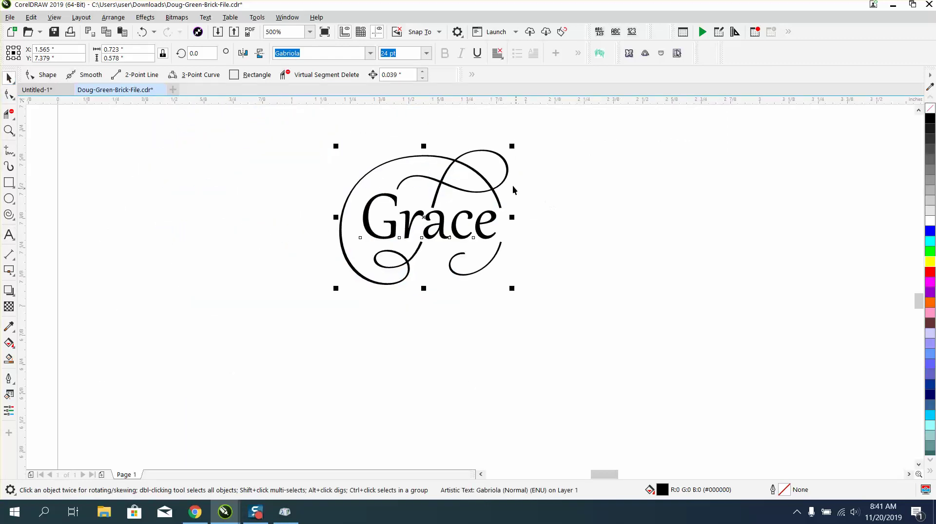
Undo the stylistic set on 'Grace' and open the Glyphs docker.
left_click(142, 32)
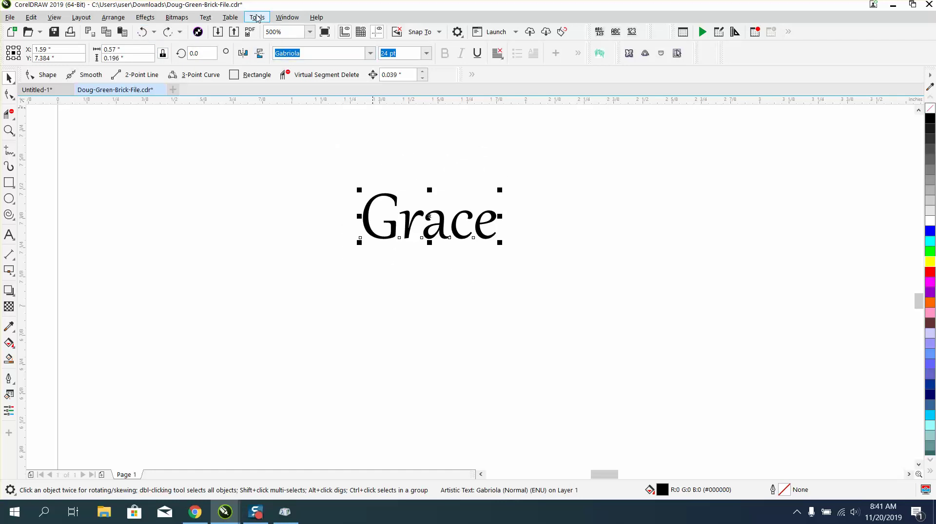
left_click(293, 18)
mouse_move(316, 17)
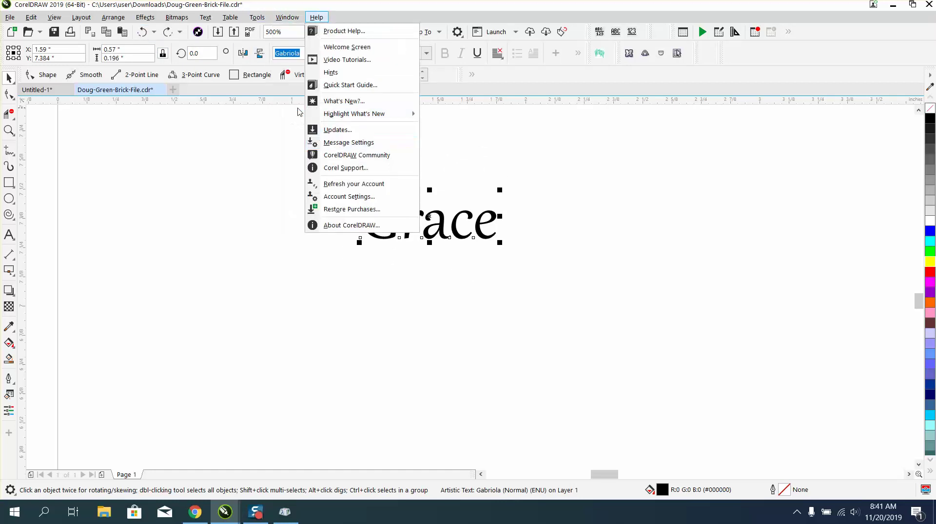
mouse_move(287, 18)
mouse_move(312, 168)
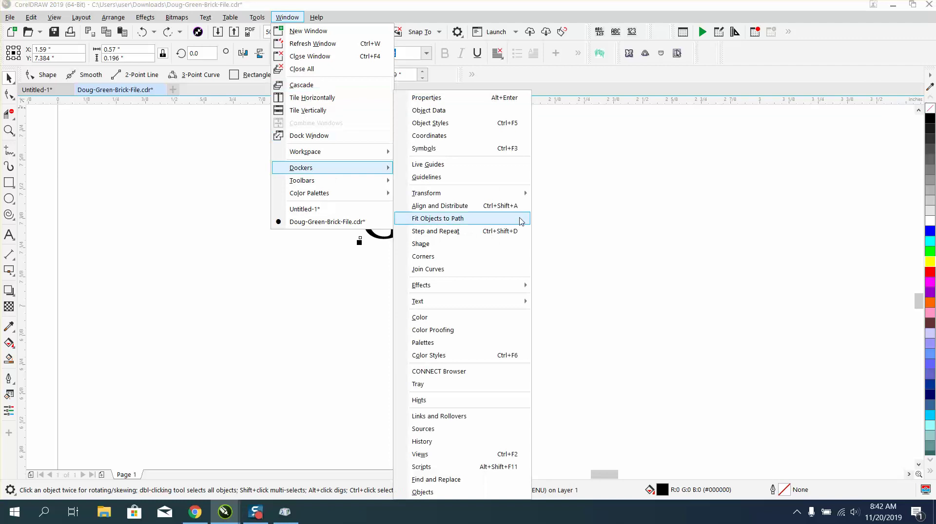
mouse_move(463, 309)
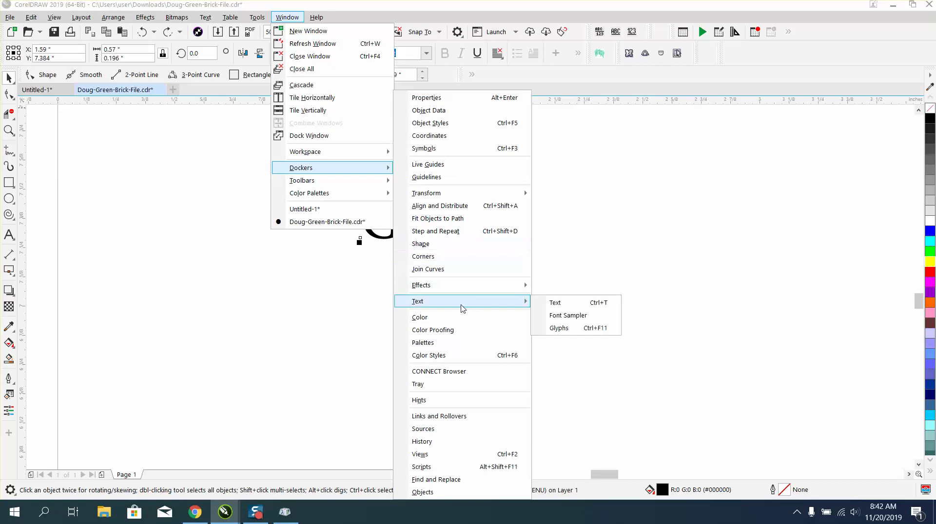
left_click(563, 328)
scroll(825, 316, "down", 15)
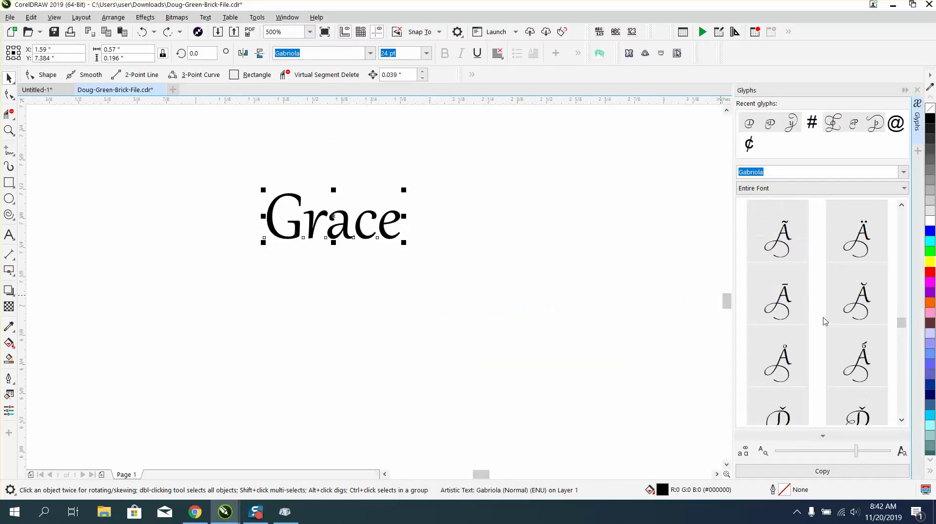
scroll(823, 322, "down", 3)
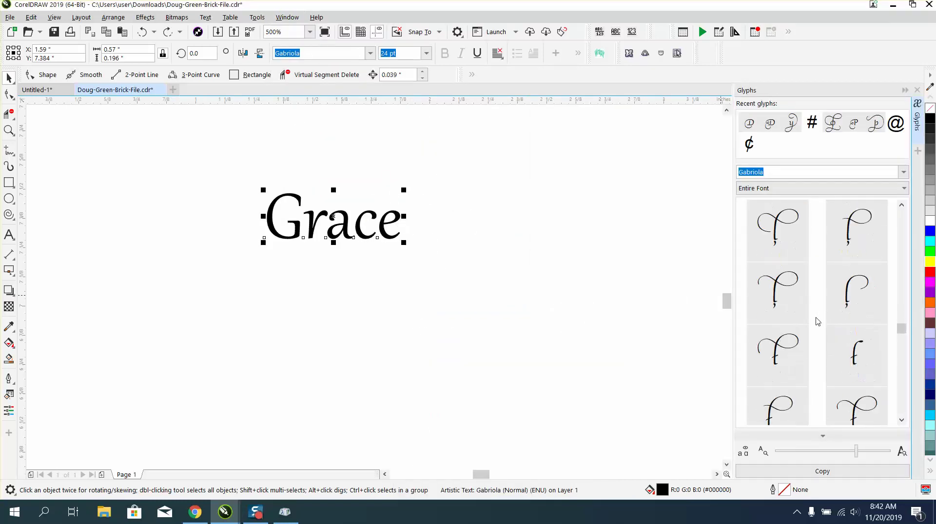
Widen the Glyphs docker, find the swash £ glyph and place it right of 'Grace'.
left_click_drag(733, 293, 497, 288)
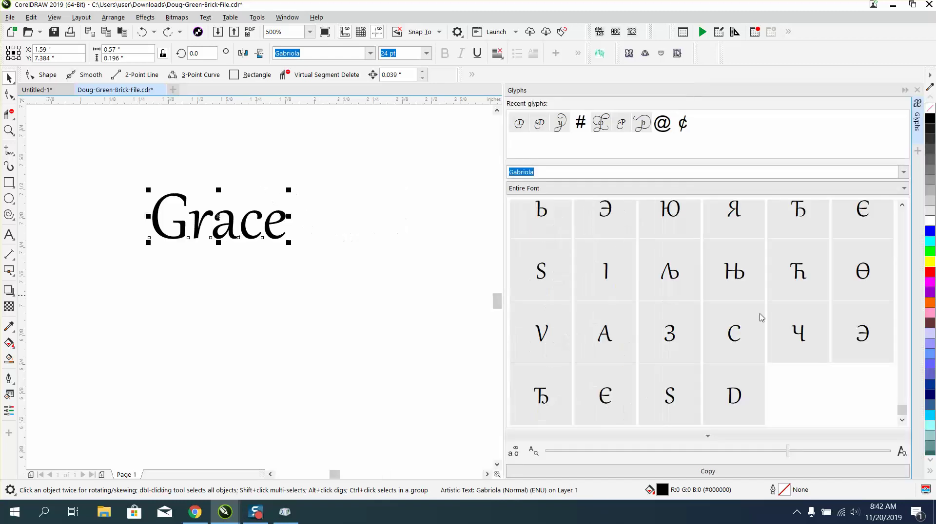
mouse_move(901, 410)
left_mouse_down()
mouse_move(902, 380)
mouse_move(905, 406)
left_mouse_up()
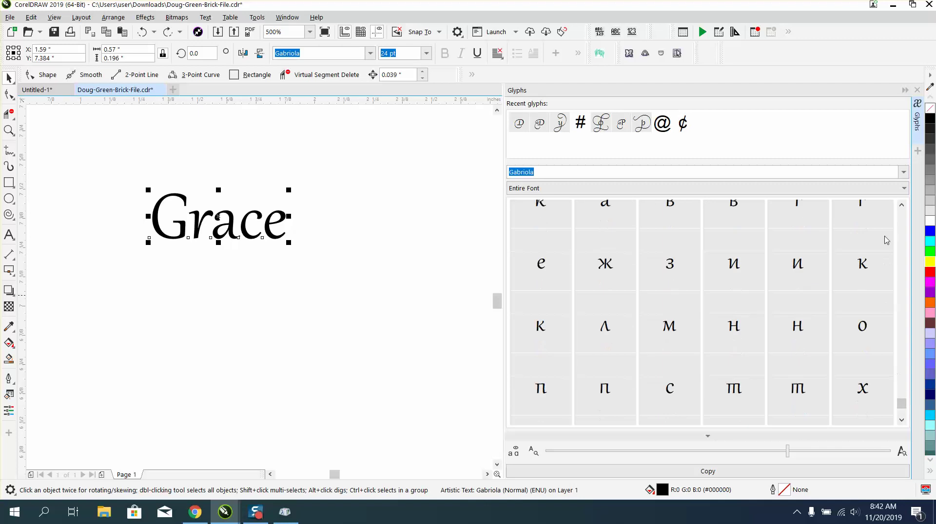
left_click(902, 205)
left_click(902, 206)
left_click(902, 206)
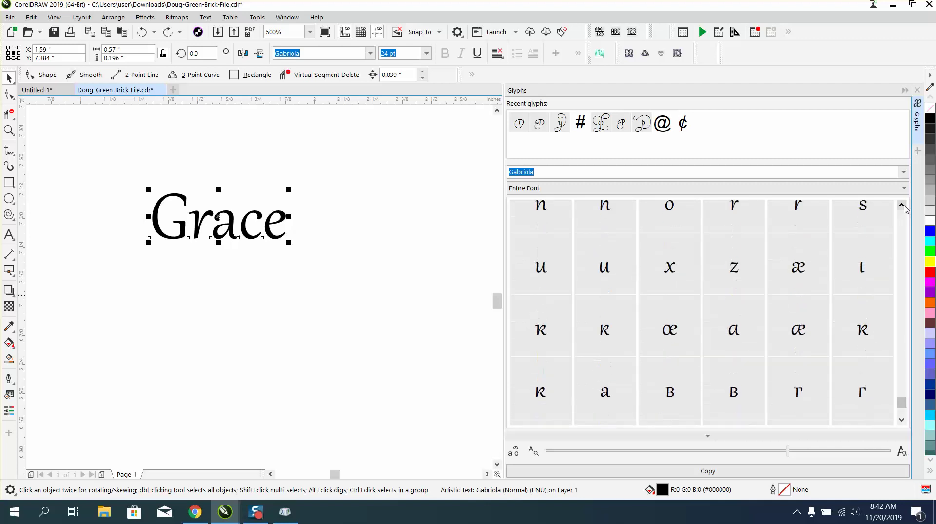
left_click(903, 207)
left_click(903, 206)
left_click(903, 207)
left_click(902, 206)
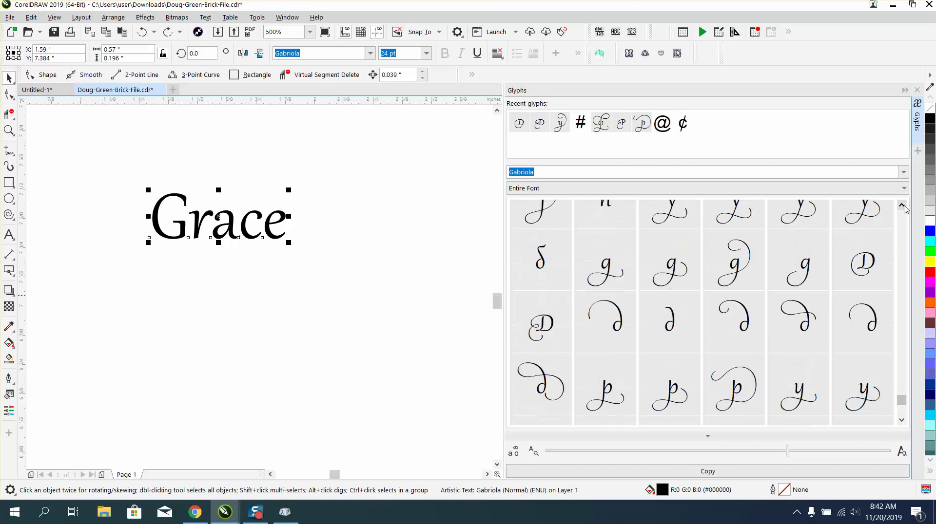
left_click(902, 206)
left_click(903, 206)
left_click(902, 206)
left_click(903, 206)
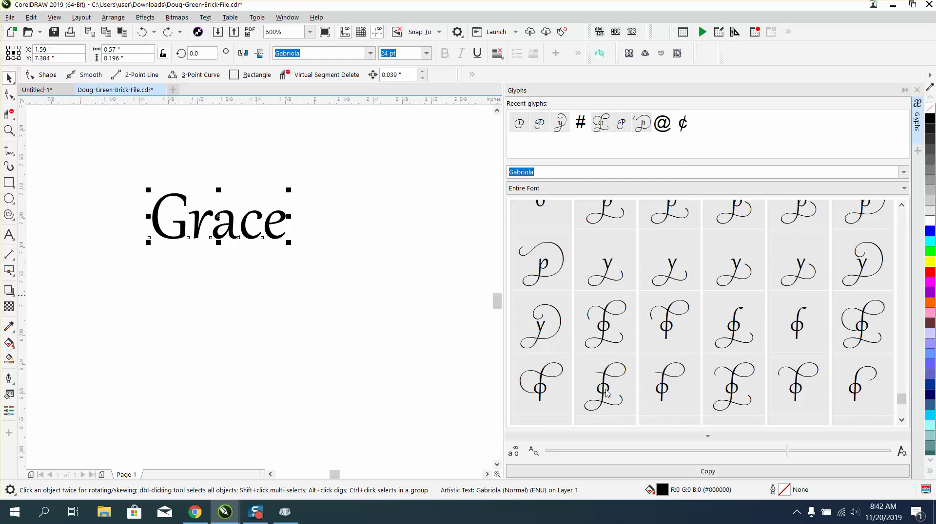
left_click_drag(607, 394, 395, 314)
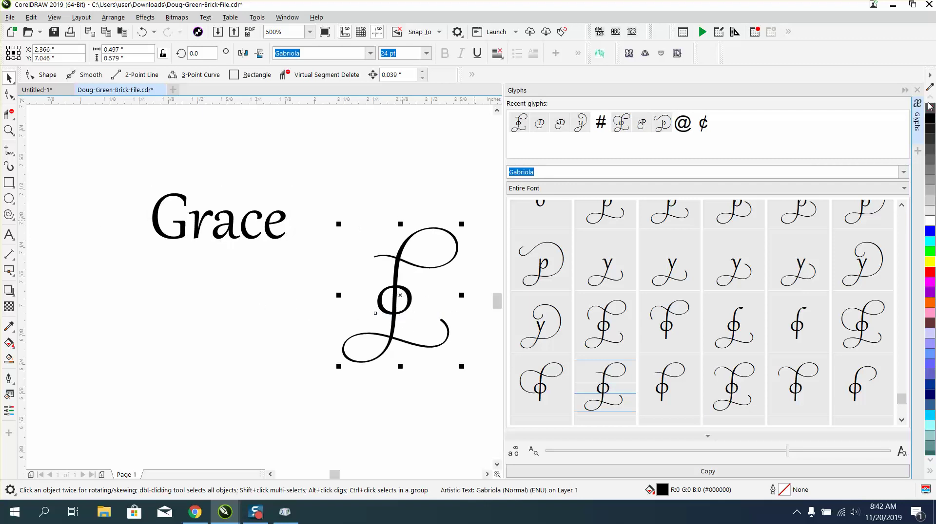
left_click(917, 90)
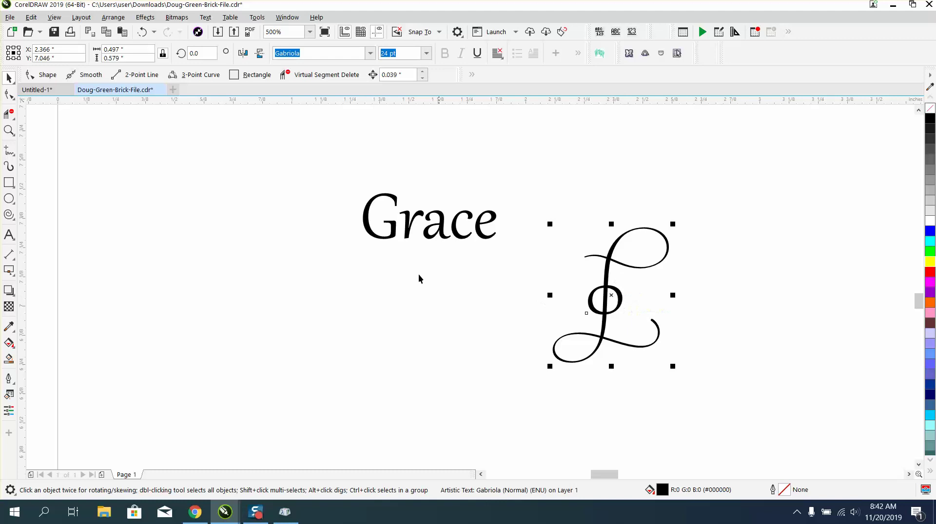
Zoom in on the swash glyph and give it no fill with a black outline.
left_click(9, 131)
left_click_drag(514, 205, 725, 376)
left_click(8, 77)
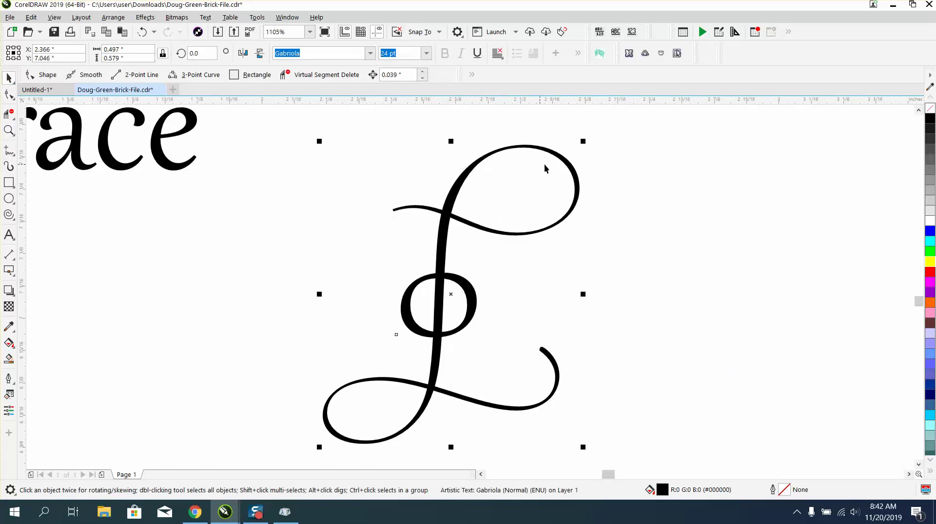
left_click(930, 108)
right_click(930, 118)
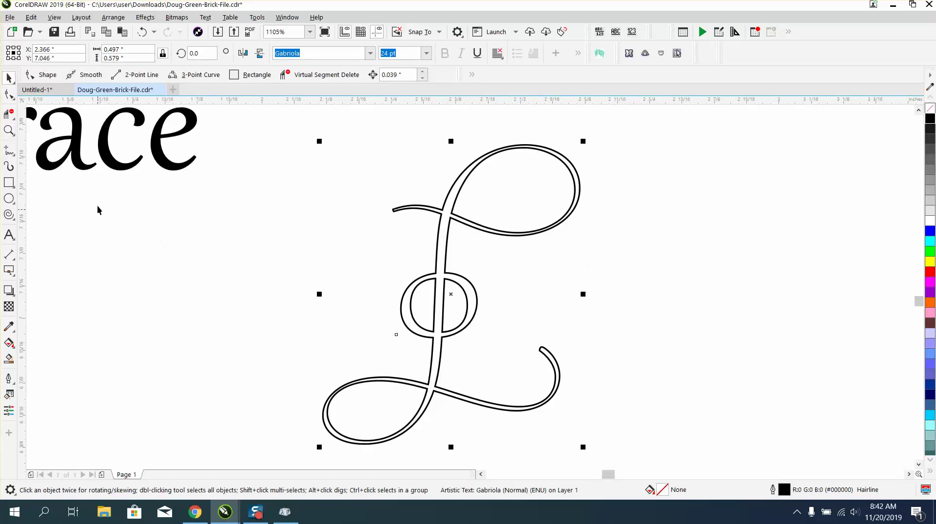
left_click(8, 131)
left_click_drag(363, 255, 598, 361)
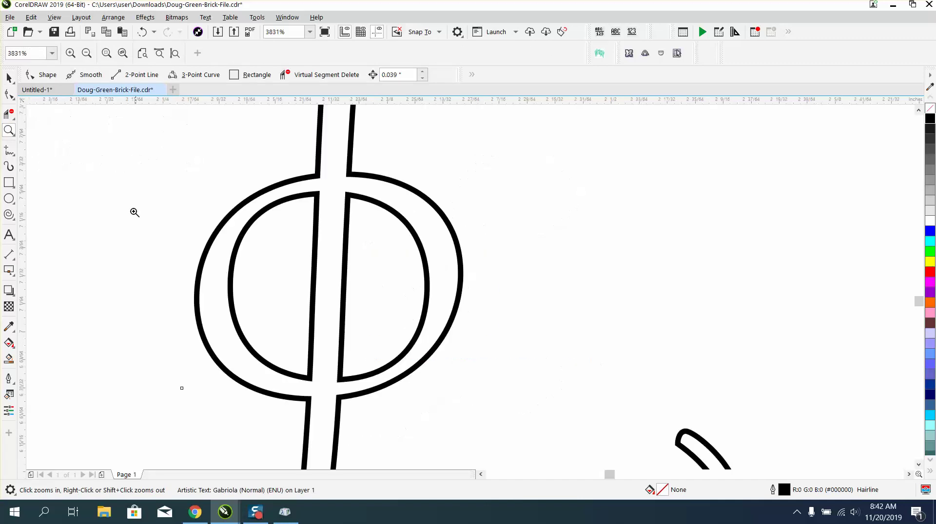
Convert the swash glyph to curves and drag its crossbar and lower nodes into shape.
left_click(9, 95)
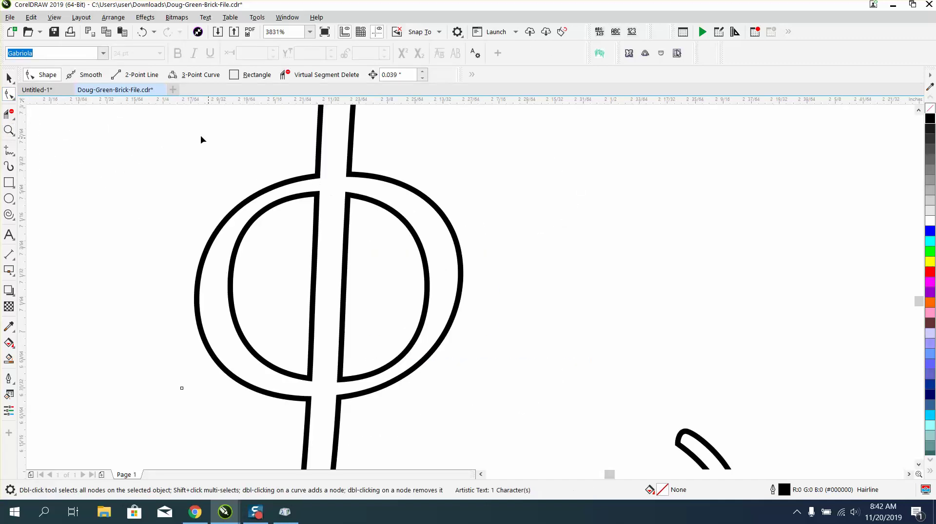
left_click(9, 78)
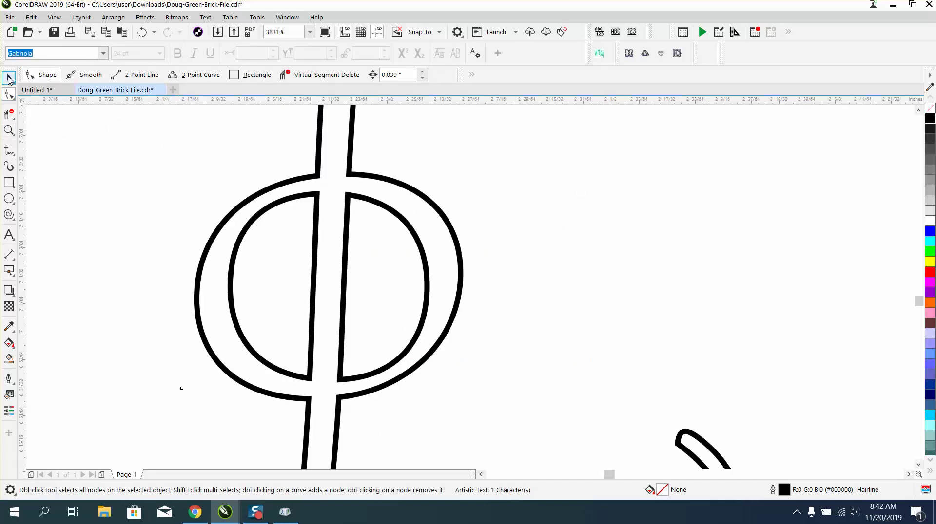
left_click(113, 17)
left_click(173, 295)
left_click(9, 95)
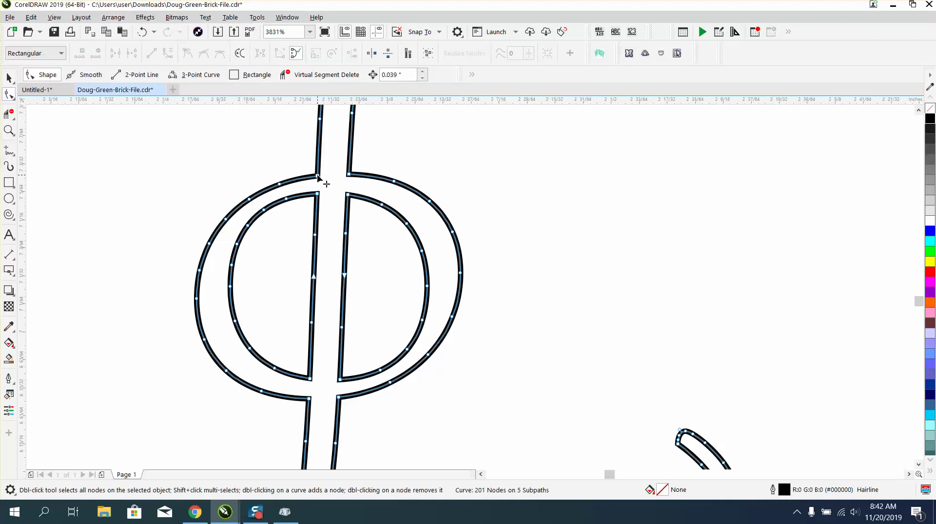
left_click_drag(317, 178, 357, 197)
left_click_drag(348, 398, 309, 379)
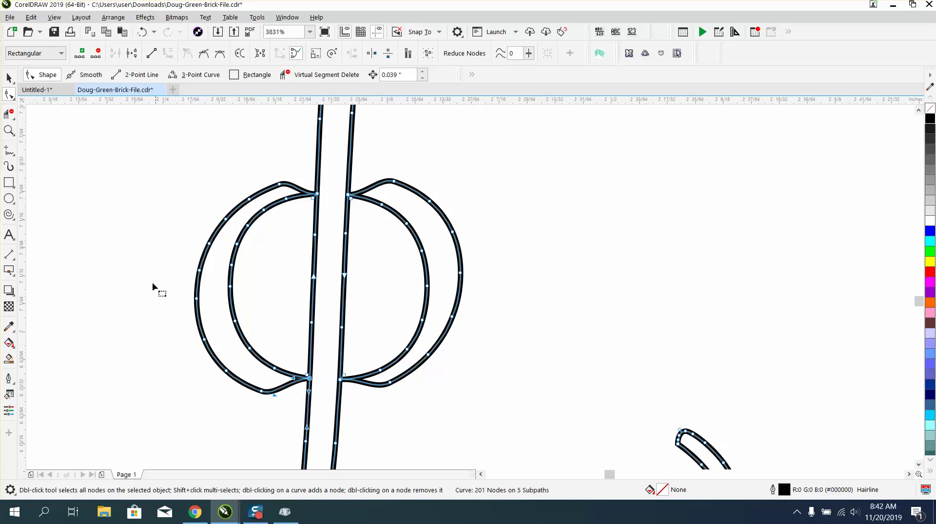
Delete the round loop's left and right arcs with Virtual Segment Delete, keeping the vertical strokes.
left_click(9, 114)
left_click_drag(168, 188, 257, 264)
left_click_drag(377, 247, 480, 274)
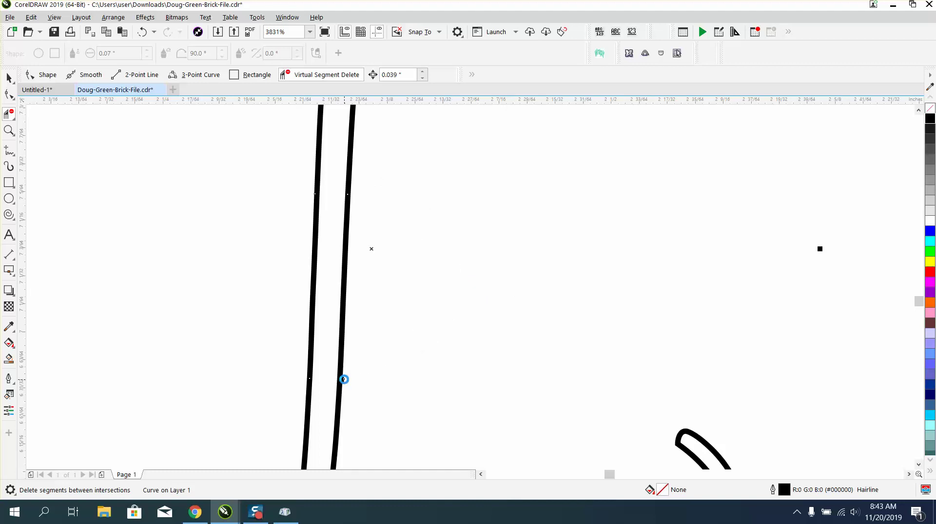
scroll(314, 296, "down", 3)
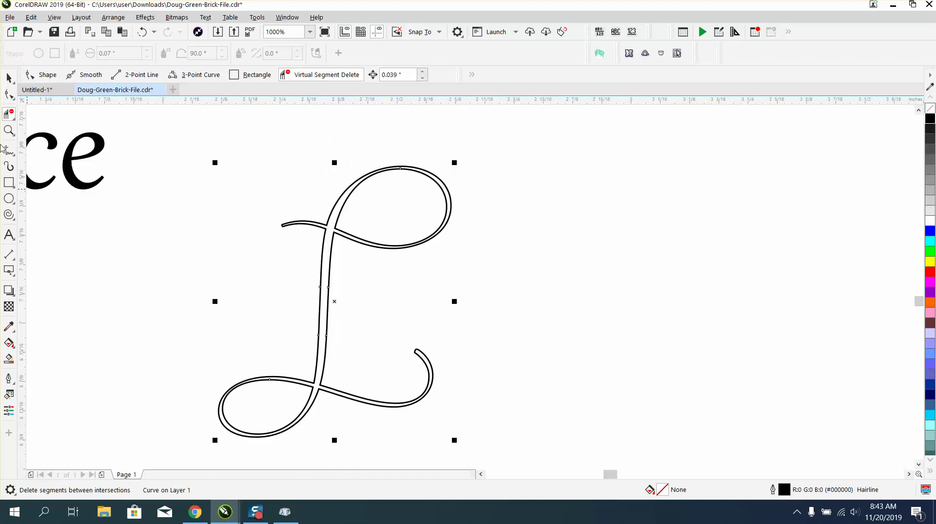
Smart Fill the script L outline and move the filled copy to the right.
left_click(8, 78)
left_click(9, 359)
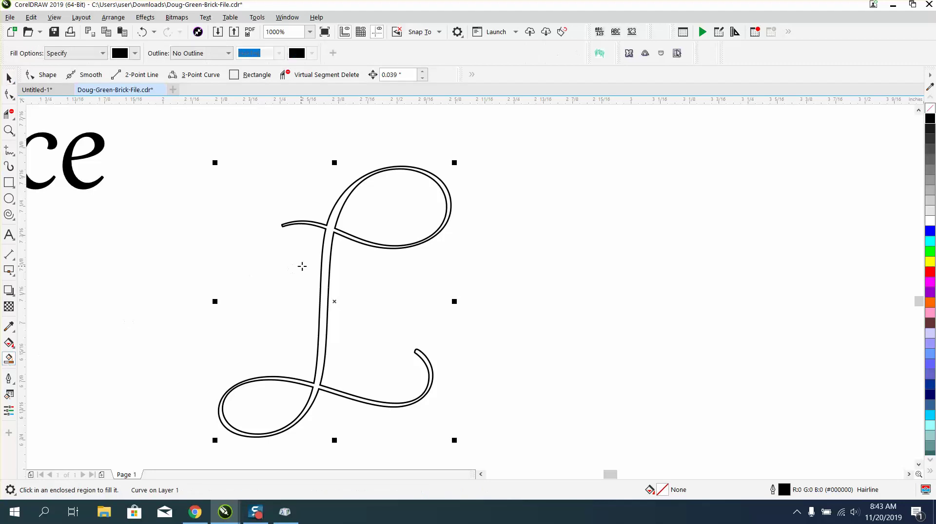
left_click(326, 258)
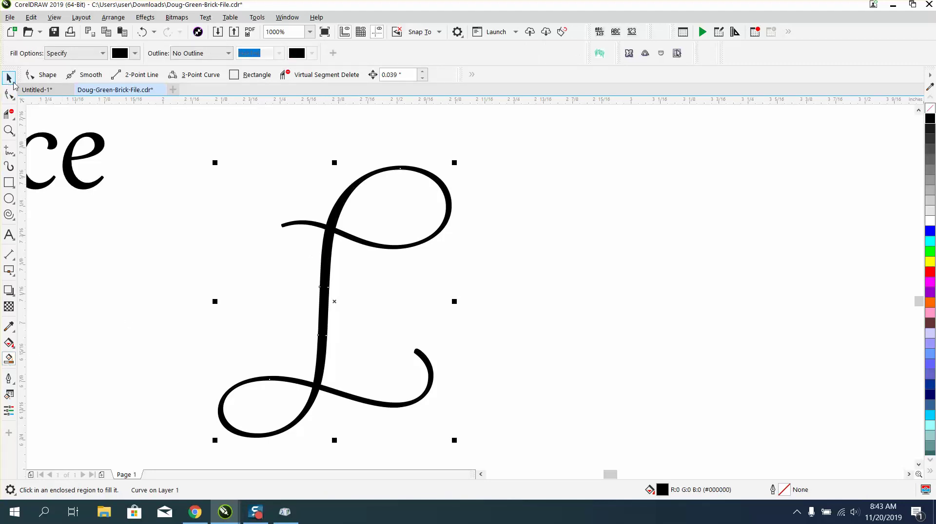
left_click(9, 78)
left_click_drag(323, 288, 592, 259)
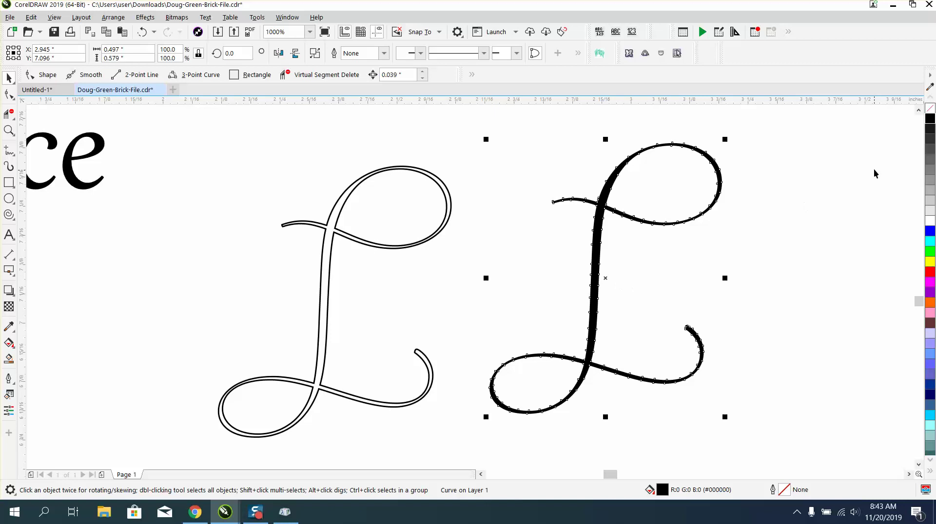
Give the L copy no fill and a black outline, delete the original, and zoom in.
left_click(929, 110)
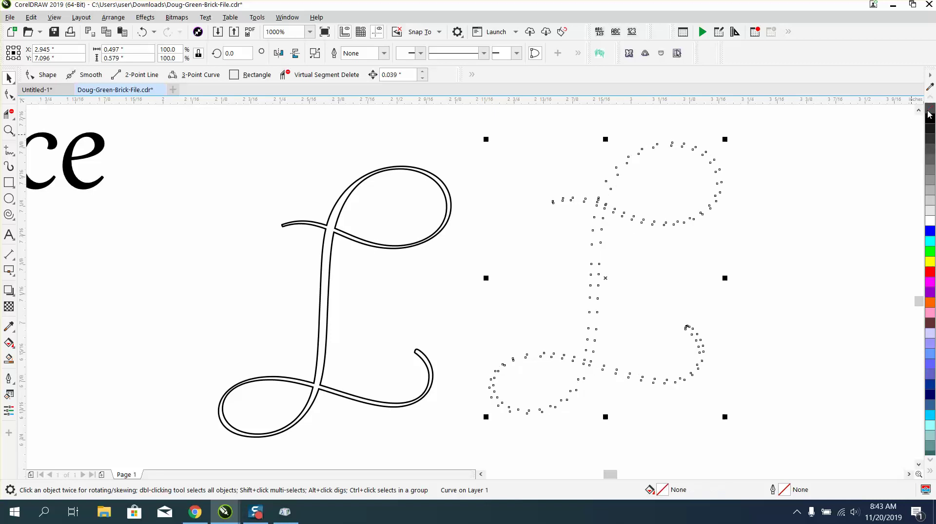
right_click(927, 120)
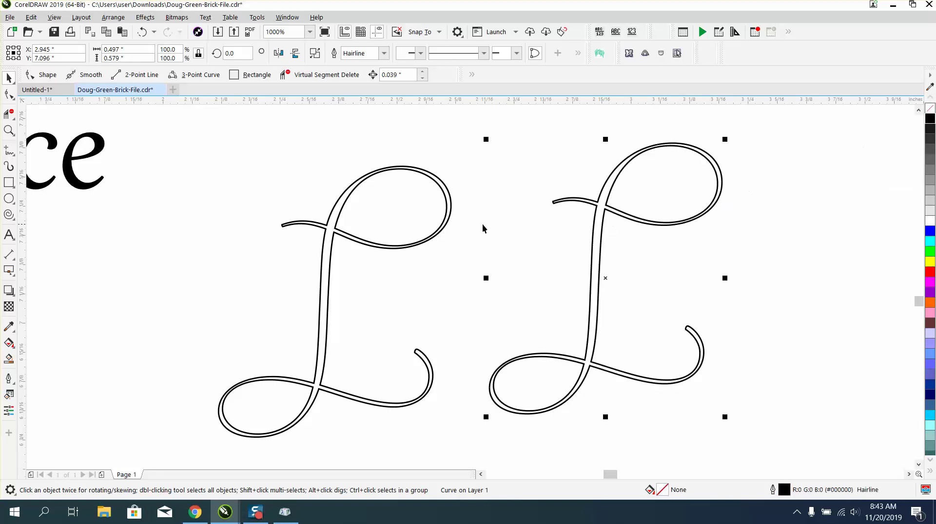
left_click(447, 224)
key("Delete")
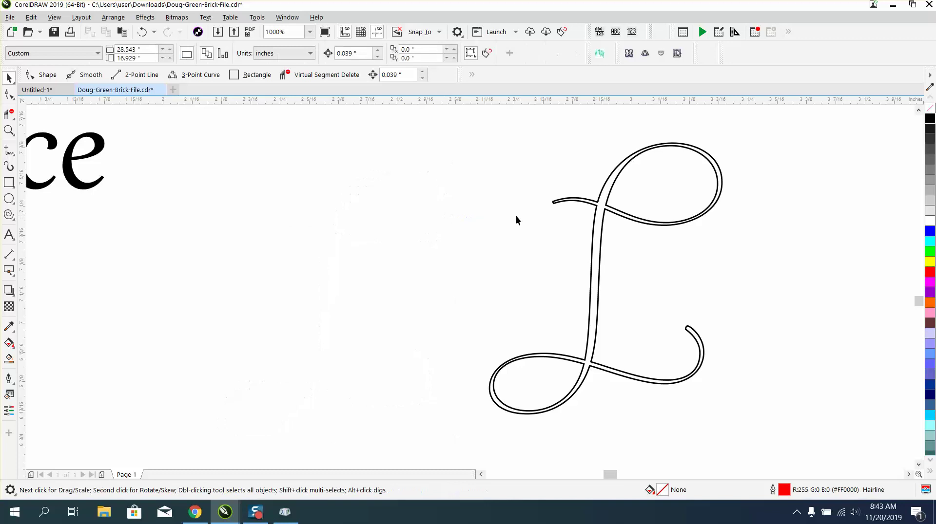
scroll(510, 209, "down", 2)
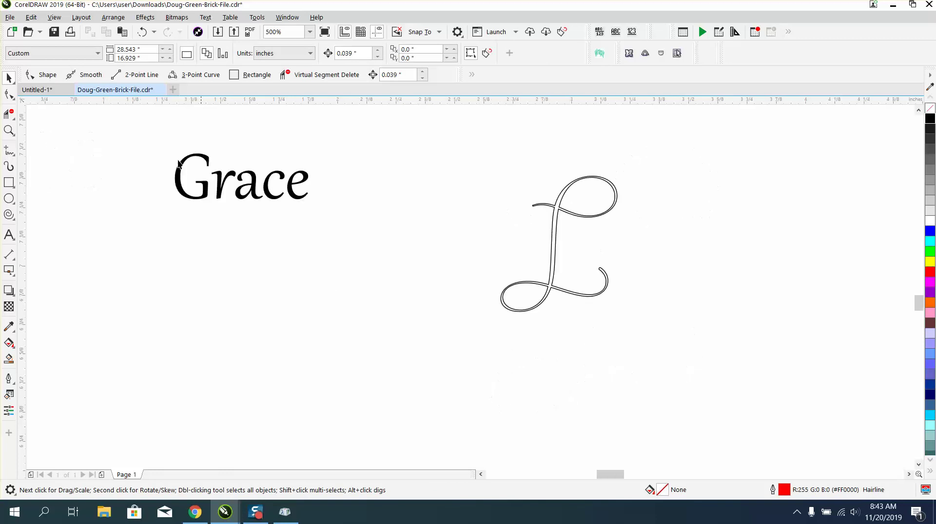
left_click(8, 131)
left_click_drag(441, 182, 717, 312)
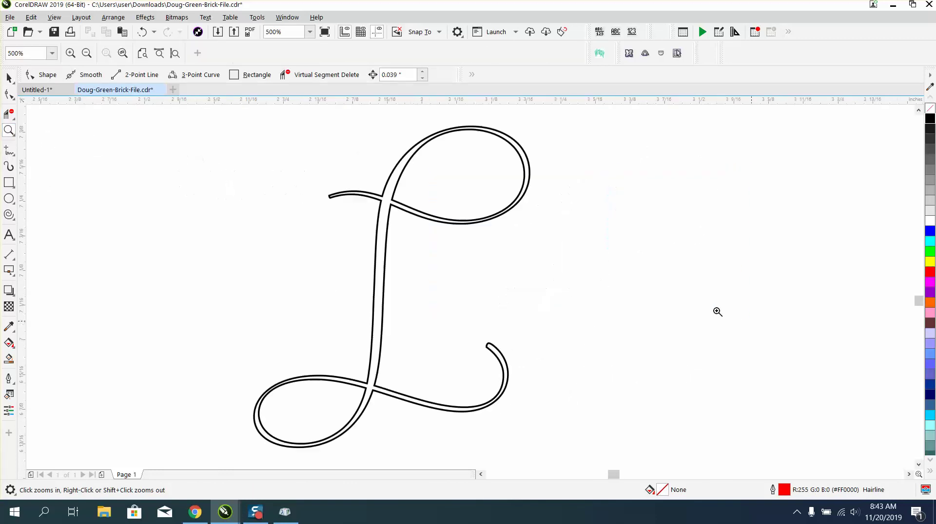
left_click(9, 78)
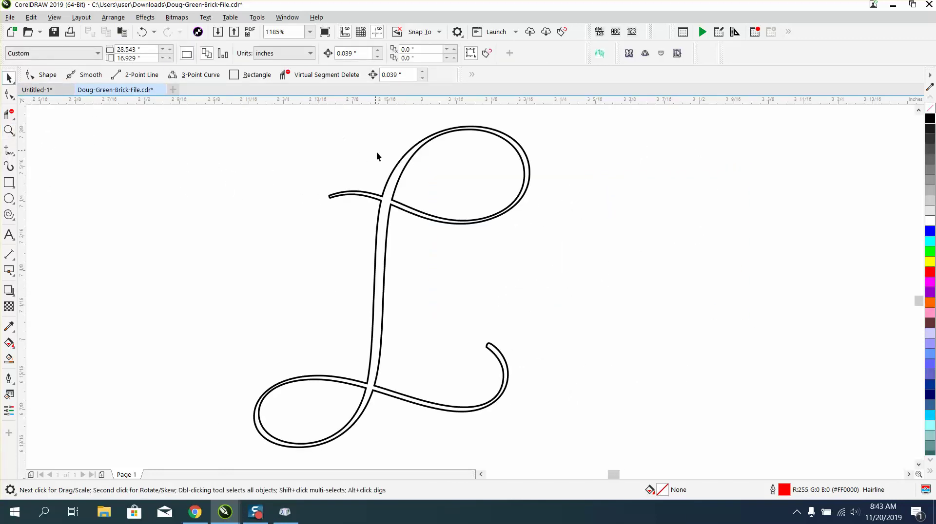
Apply a 0.01-inch outside contour to the L, replacing a 0.02 attempt, and break it apart.
left_click(401, 161)
left_click(112, 17)
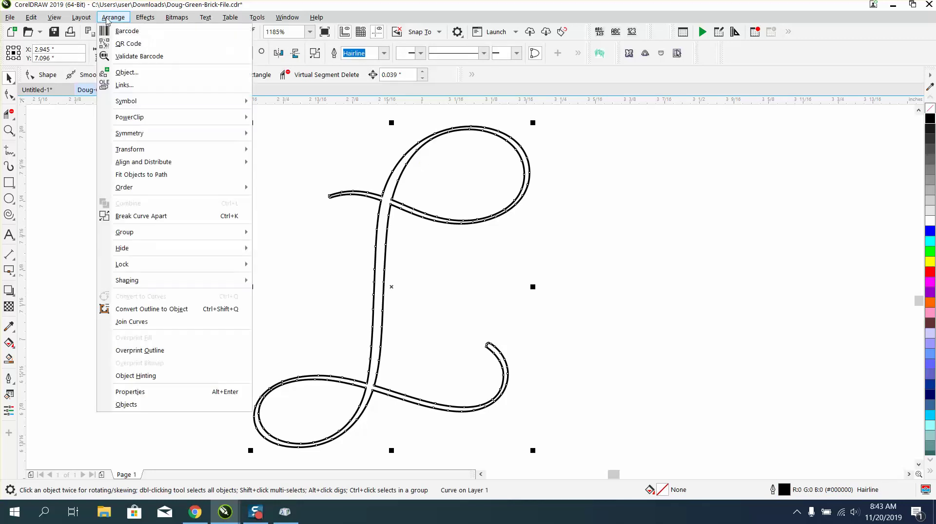
mouse_move(149, 19)
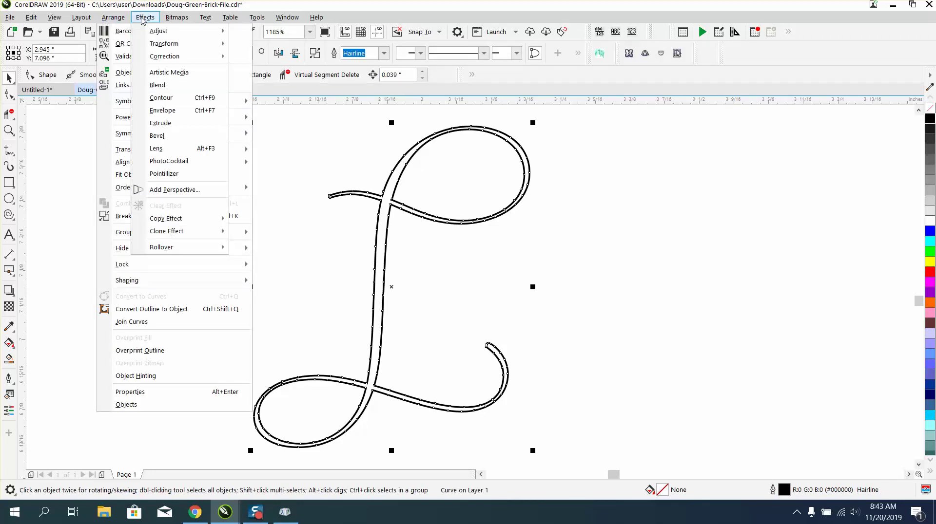
left_click(169, 101)
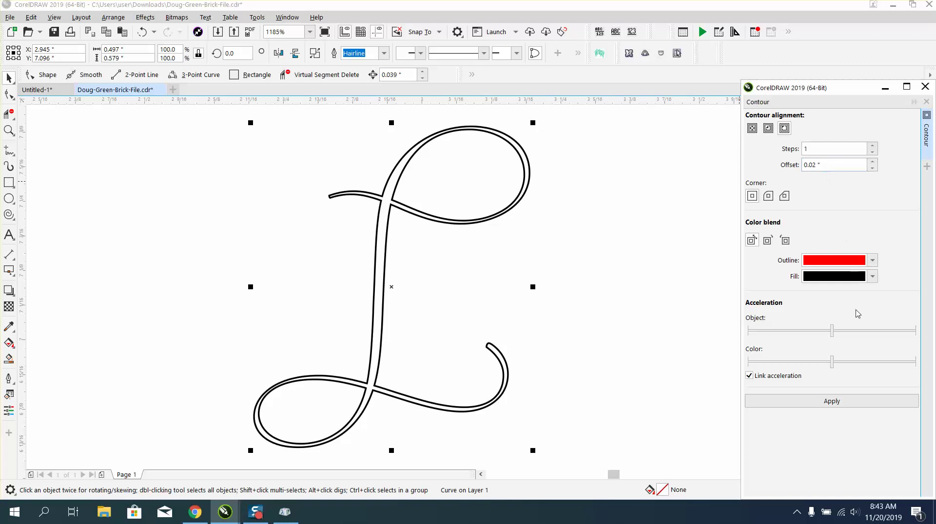
left_click(807, 402)
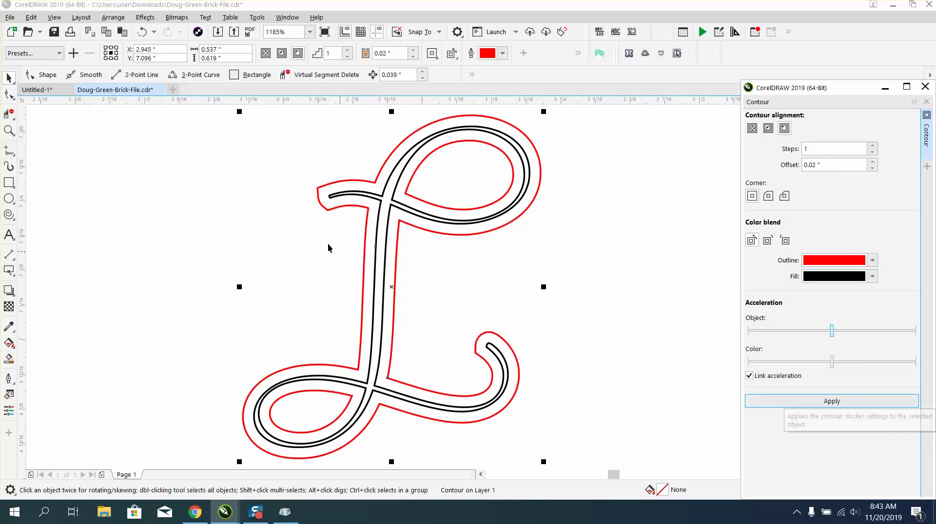
left_click(142, 31)
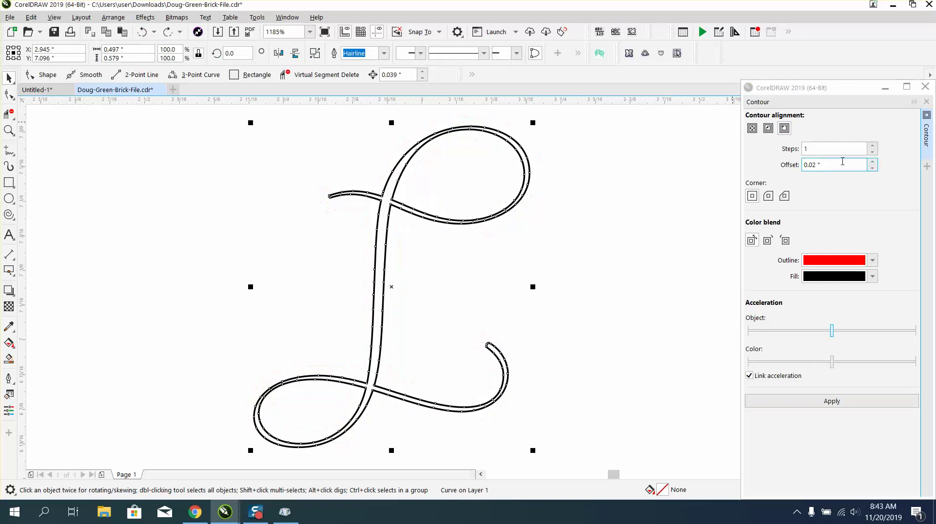
left_click_drag(842, 164, 796, 173)
type(".01")
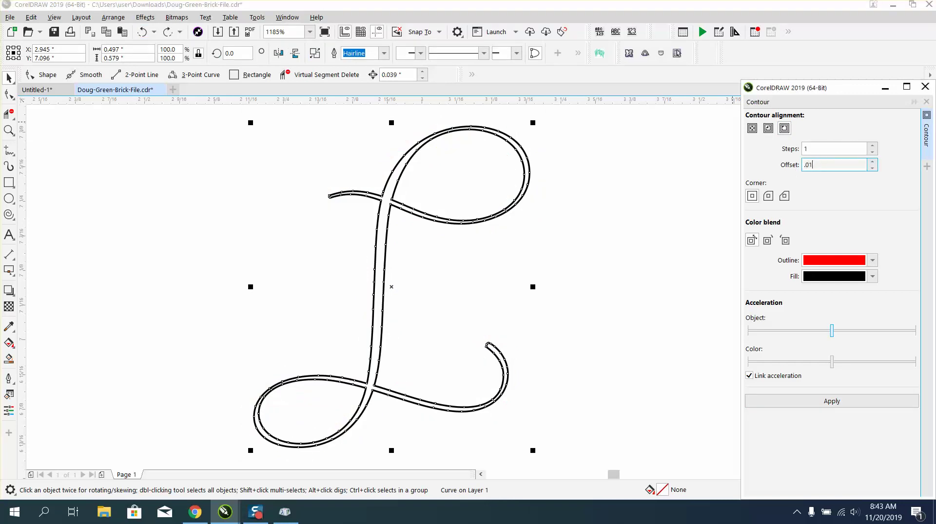
left_click(850, 400)
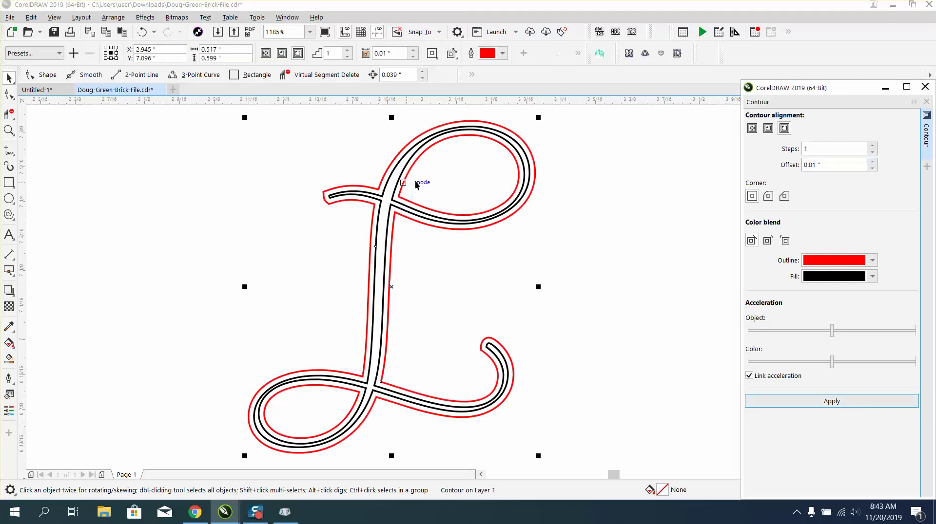
left_click(113, 17)
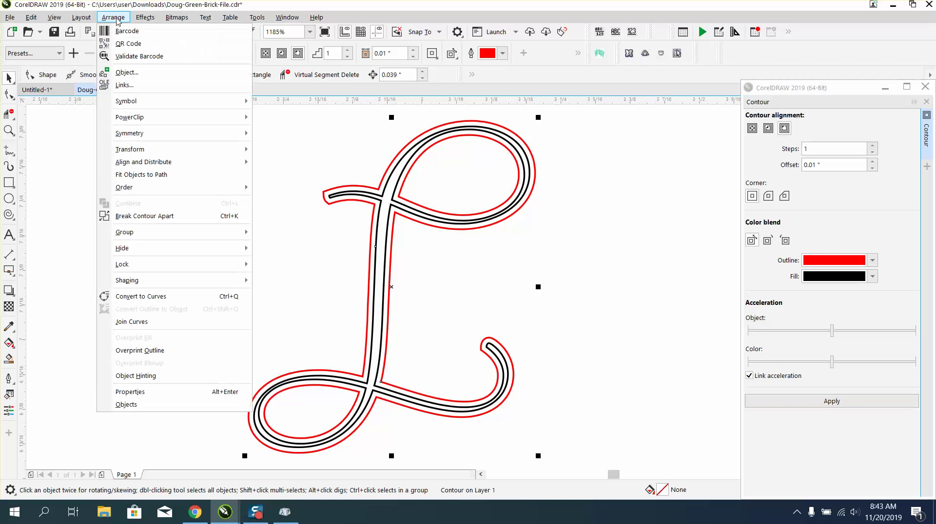
left_click(159, 215)
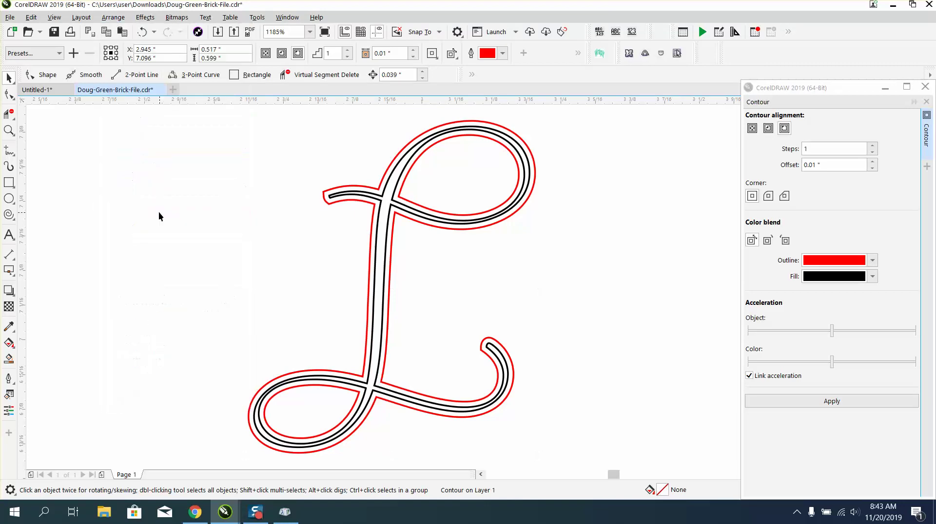
Delete the inner L curve and Smart Fill the red contour band black, leaving the loops empty.
left_click(384, 196)
key("Delete")
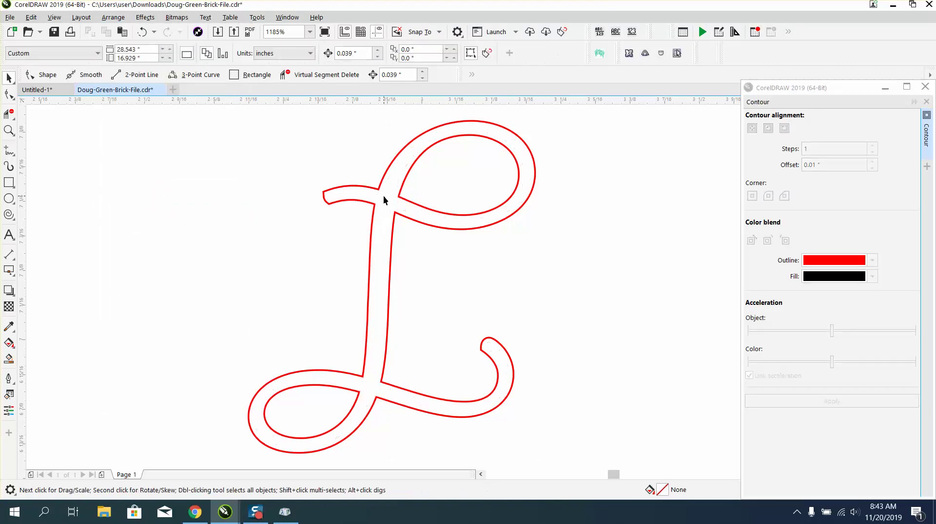
left_click(9, 361)
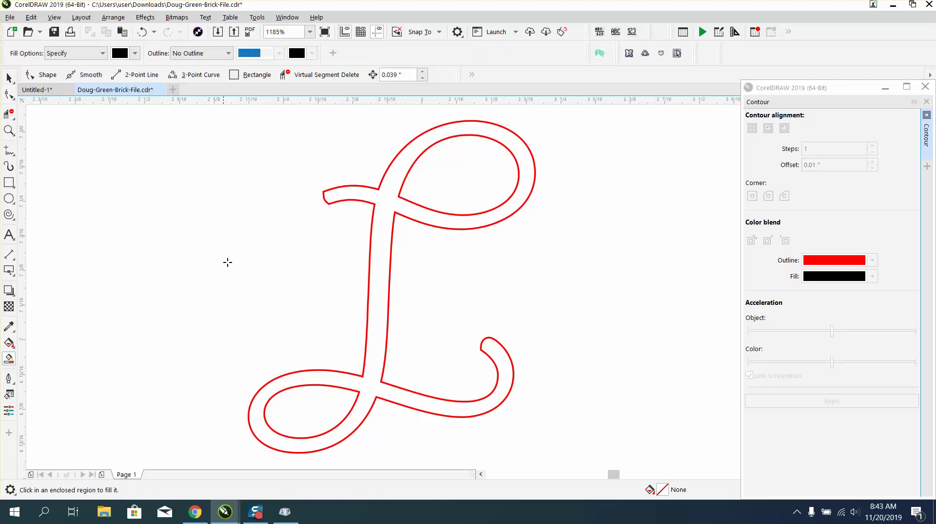
left_click(385, 207)
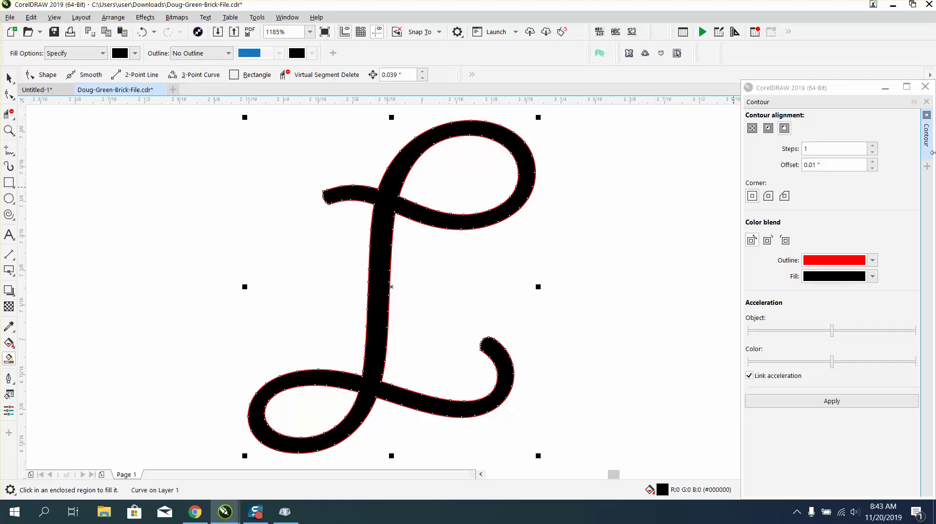
left_click(925, 88)
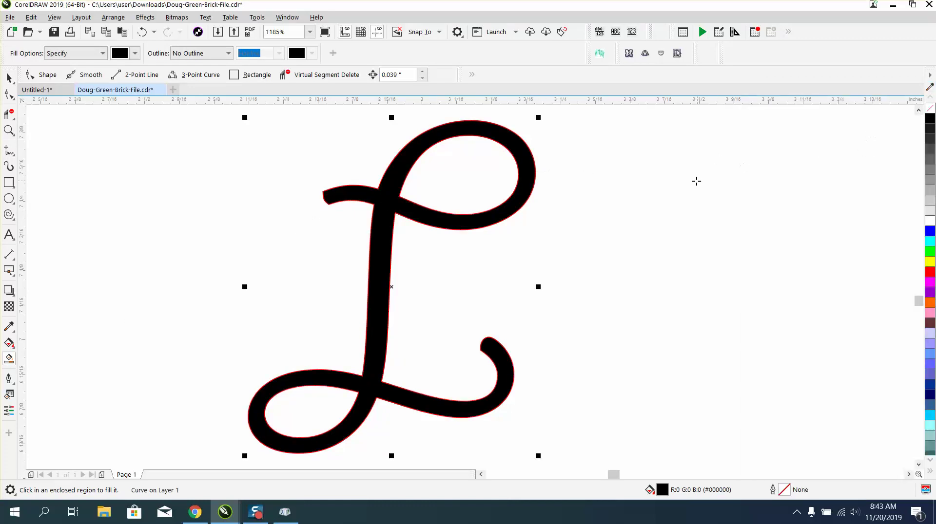
left_click(393, 286)
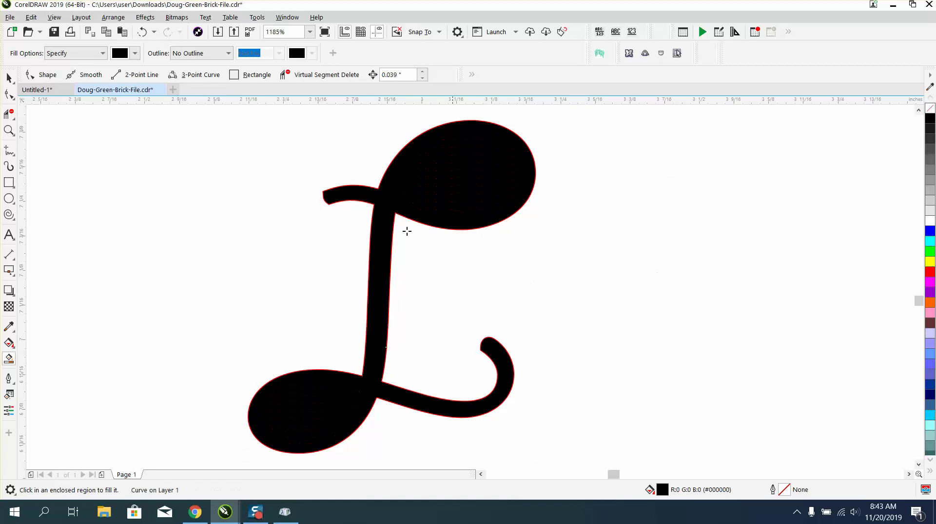
left_click(142, 31)
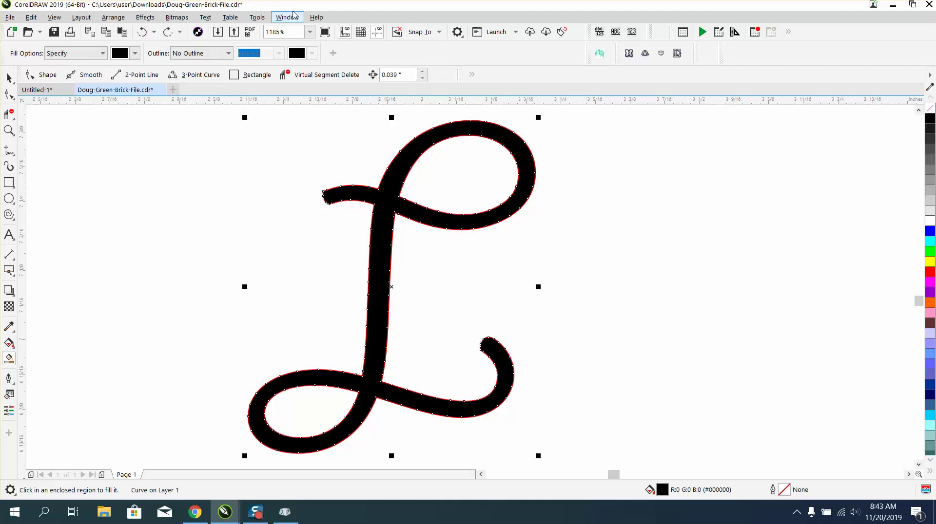